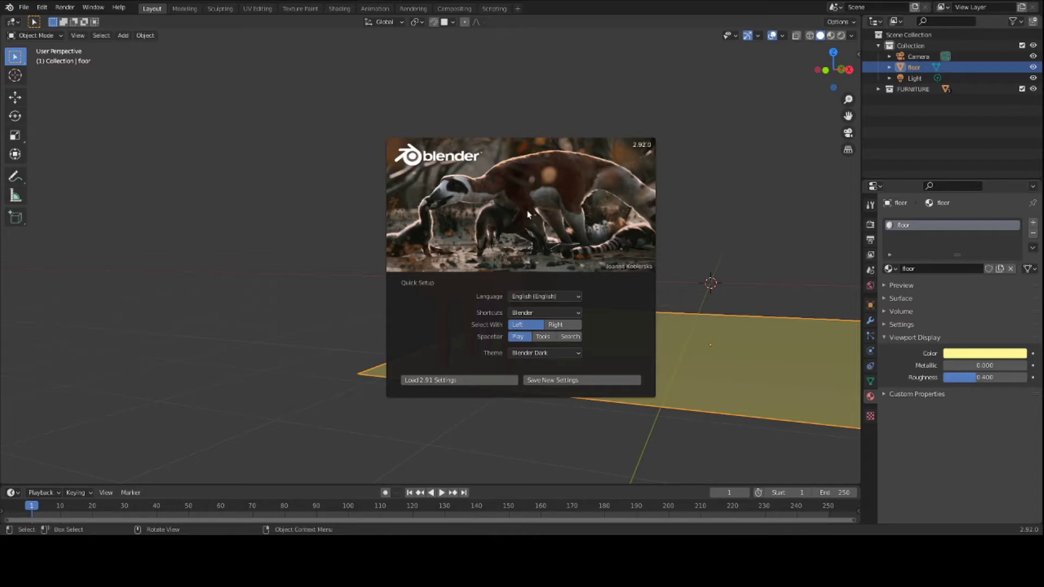
# Step: Dismiss the splash screen and move the desk freely by about -0.32 m in X, 0.46 m in Y and -0.04 m in Z
pyautogui.click(527, 213)
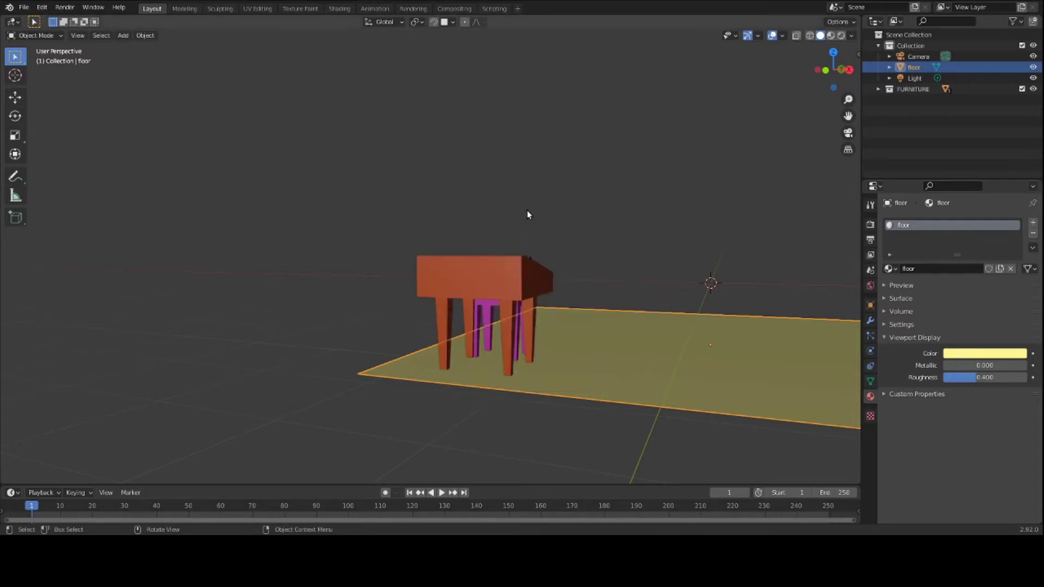
pyautogui.scroll(3, 532, 289)
pyautogui.moveTo(532, 288); pyautogui.dragTo(647, 332, button='middle')
pyautogui.scroll(-5, 624, 338)
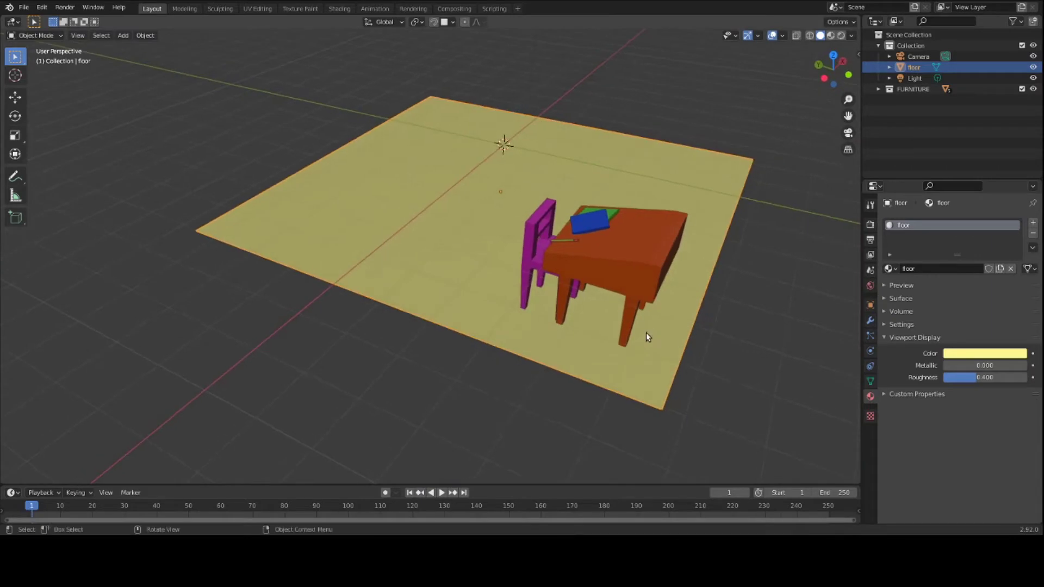
pyautogui.scroll(2, 626, 319)
pyautogui.click(667, 276)
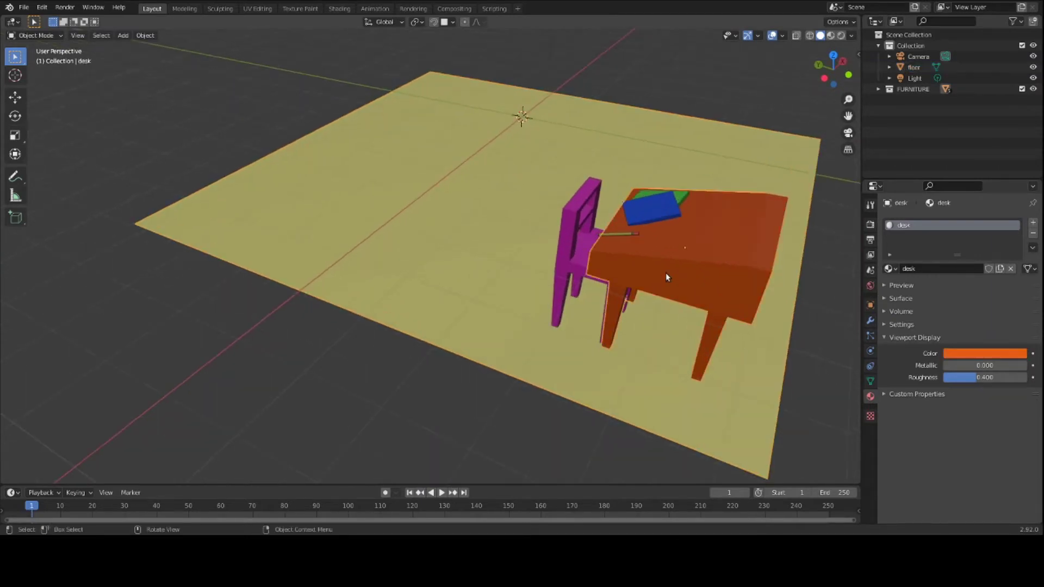
pyautogui.press('g')
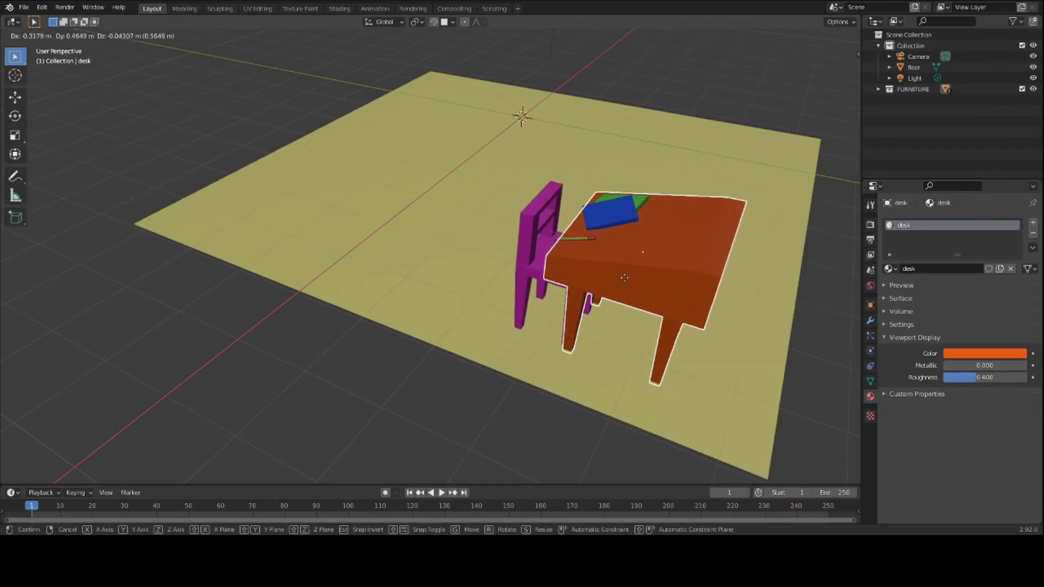
pyautogui.click(624, 278)
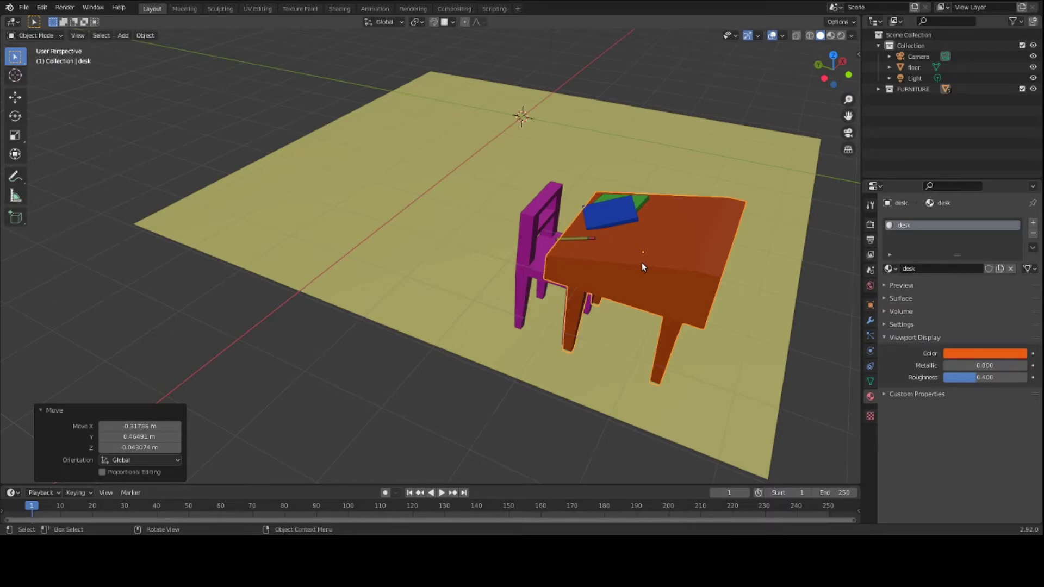
# Step: Expand the FURNITURE collection and enlarge the interface display scale in the preferences
pyautogui.moveTo(643, 266); pyautogui.dragTo(459, 240, button='middle')
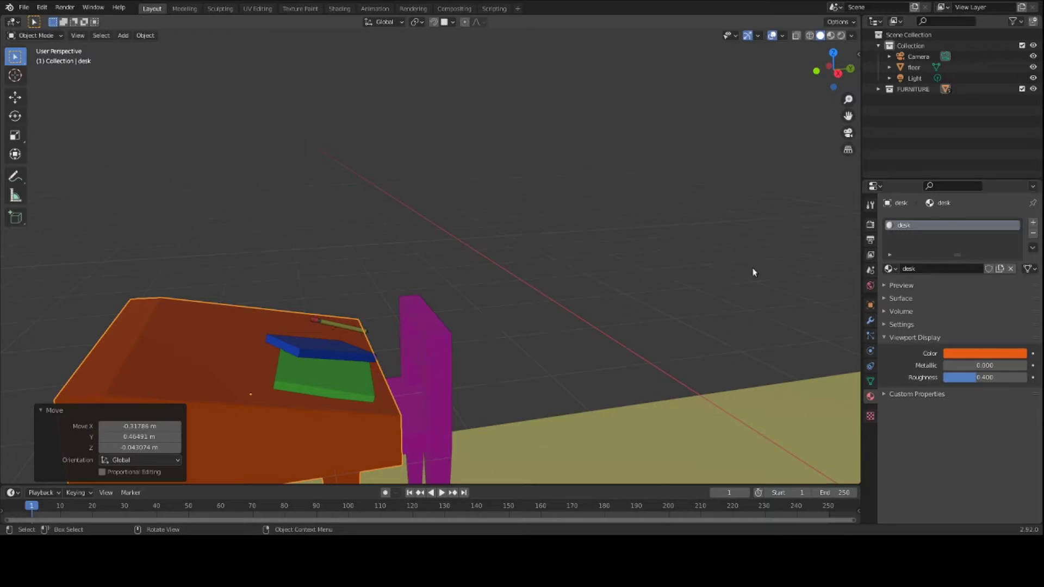
pyautogui.click(879, 89)
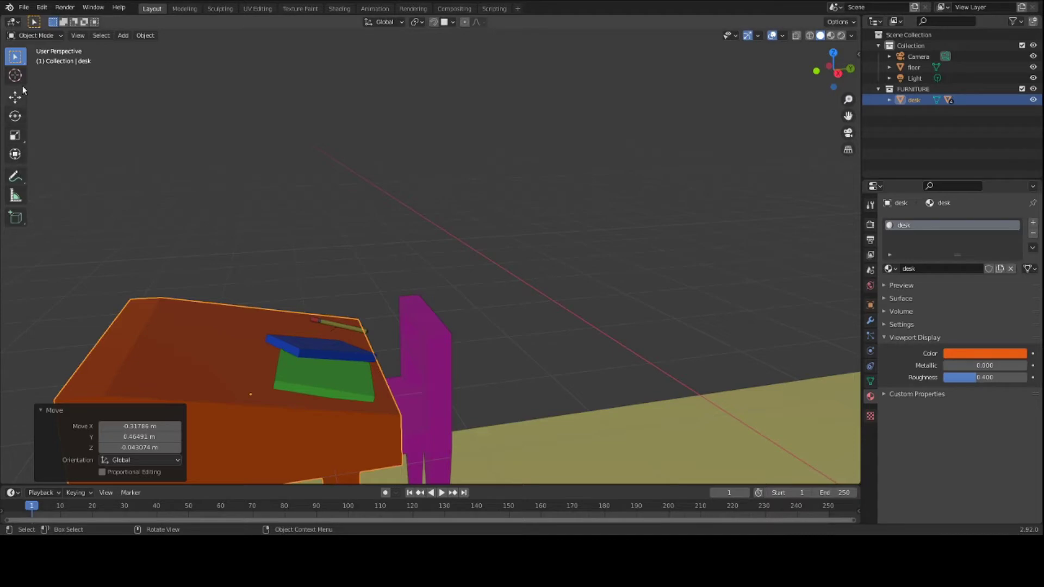
pyautogui.click(47, 11)
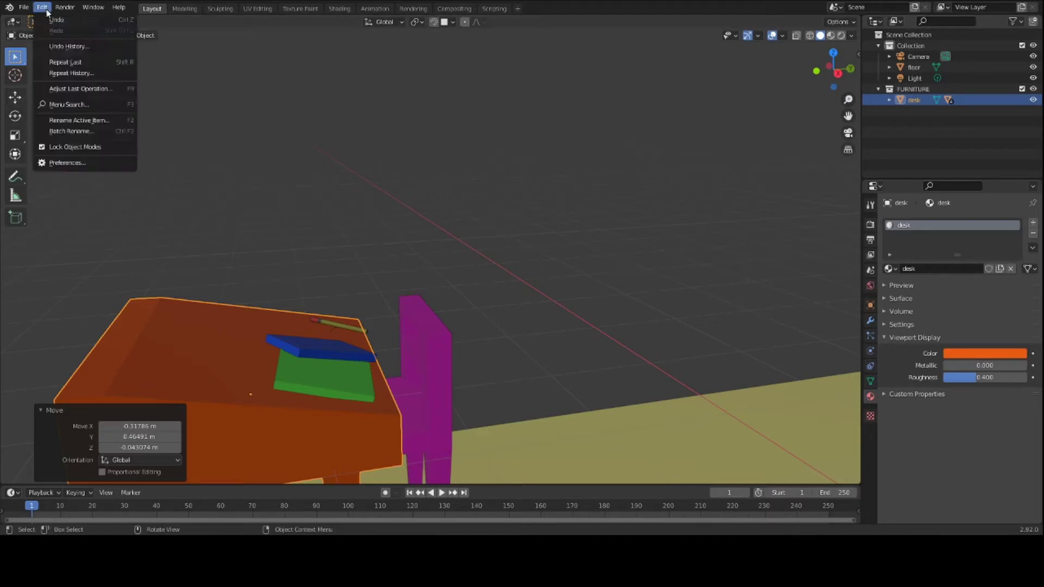
pyautogui.click(65, 163)
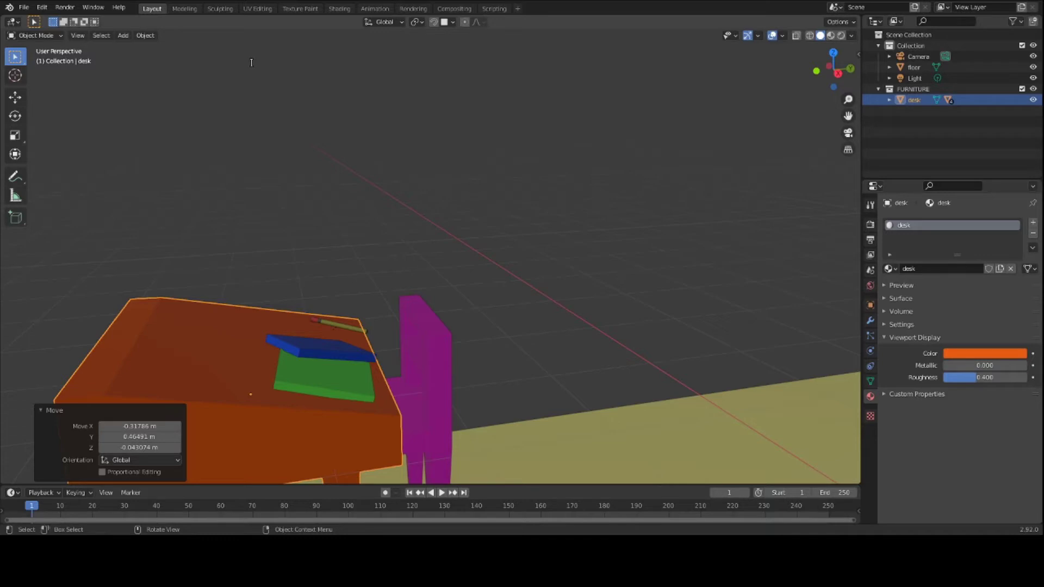
pyautogui.press('Return')
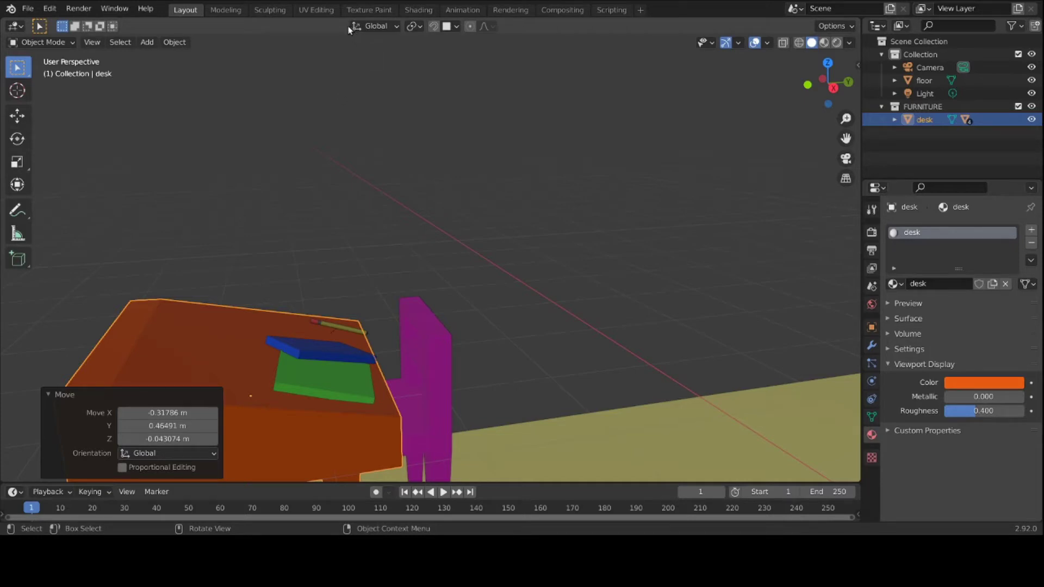
# Step: Use the Move tool to shift the desk set about -0.49 m along the Y axis
pyautogui.scroll(-5, 354, 151)
pyautogui.moveTo(355, 152); pyautogui.dragTo(554, 162, button='middle')
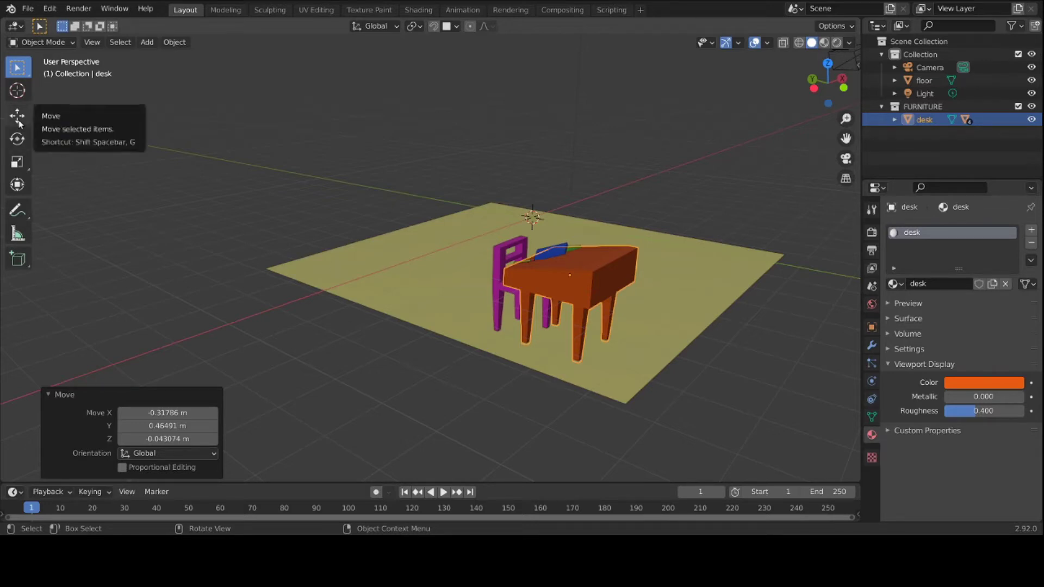
pyautogui.click(17, 115)
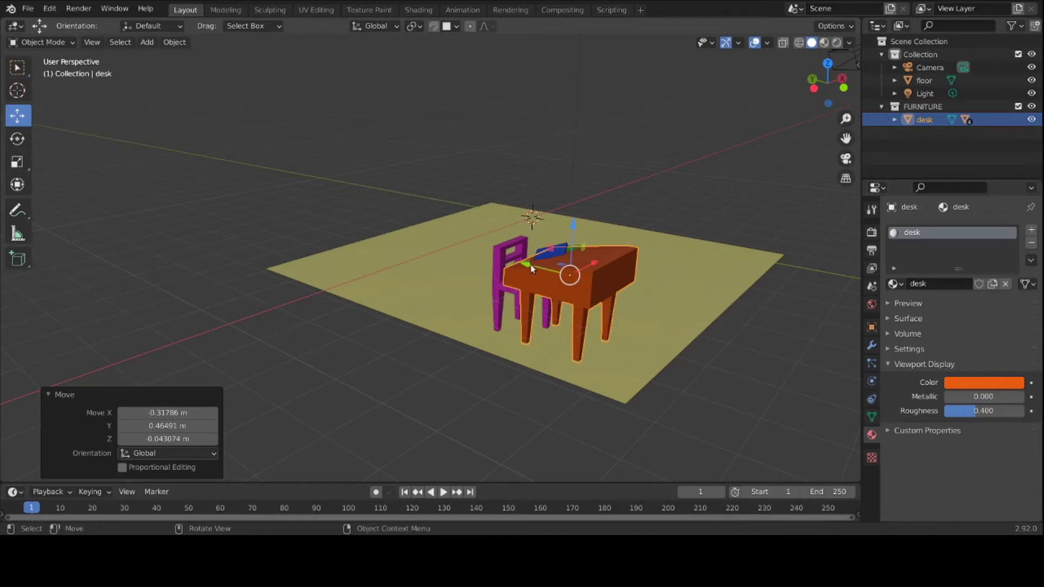
pyautogui.moveTo(569, 275)
pyautogui.mouseDown()
pyautogui.moveTo(487, 255)
pyautogui.moveTo(527, 286)
pyautogui.moveTo(555, 287)
pyautogui.mouseUp()
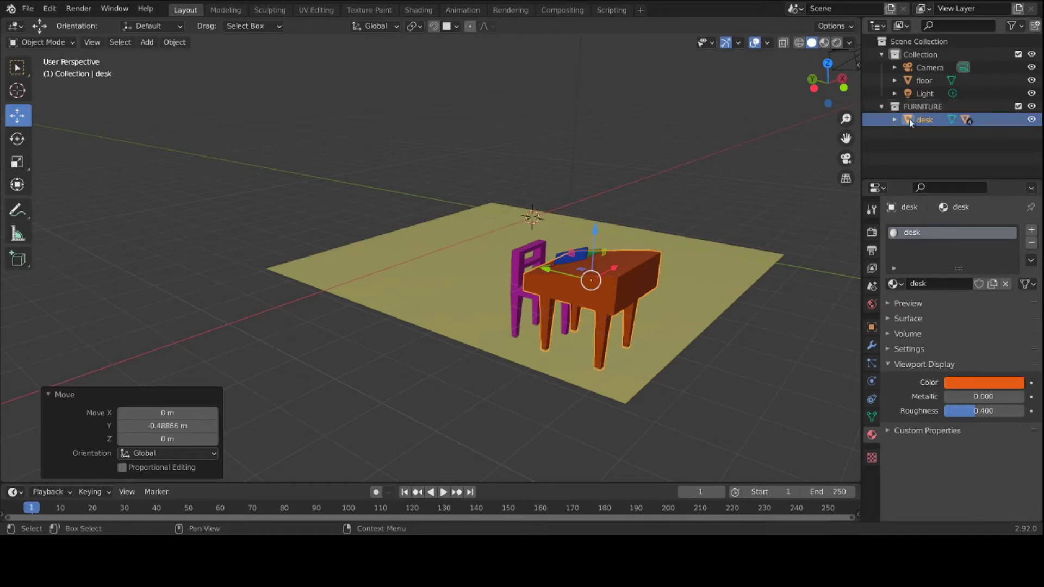
# Step: Examine the objects parented under the desk in the FURNITURE collection, and collapse the hierarchy again
pyautogui.click(895, 120)
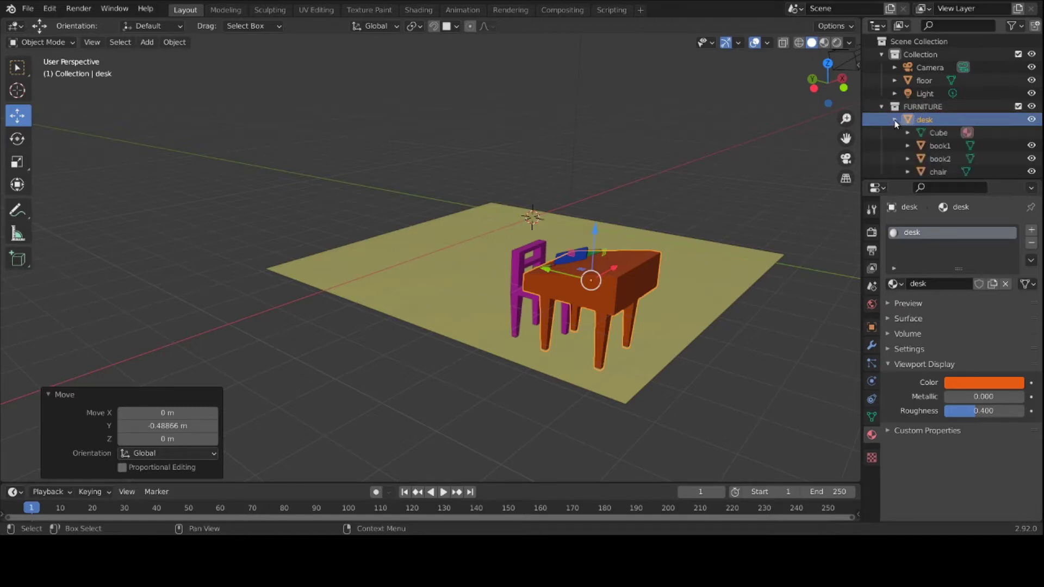
pyautogui.scroll(-1, 941, 146)
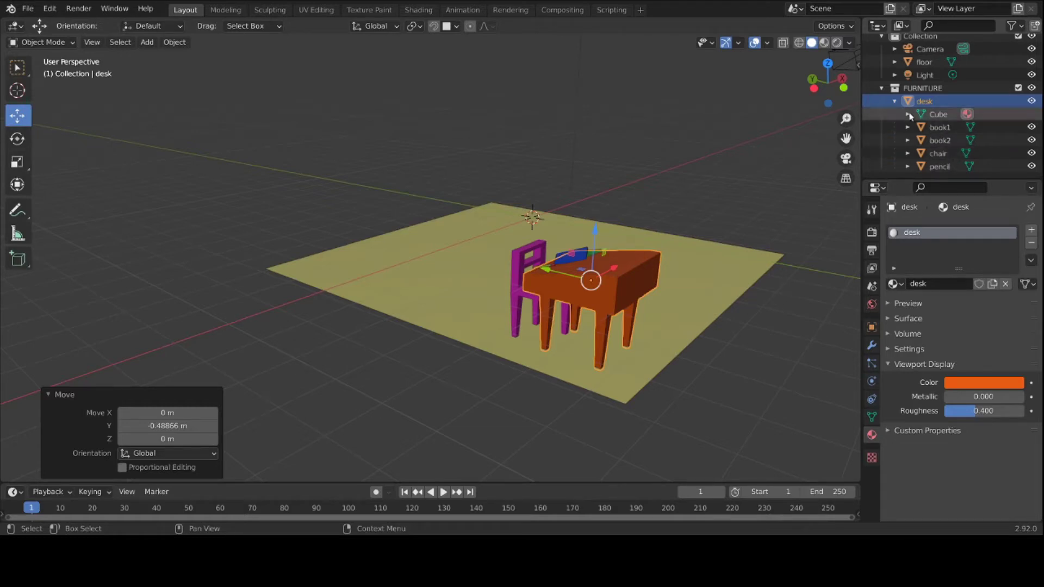
pyautogui.click(895, 102)
pyautogui.scroll(1, 898, 109)
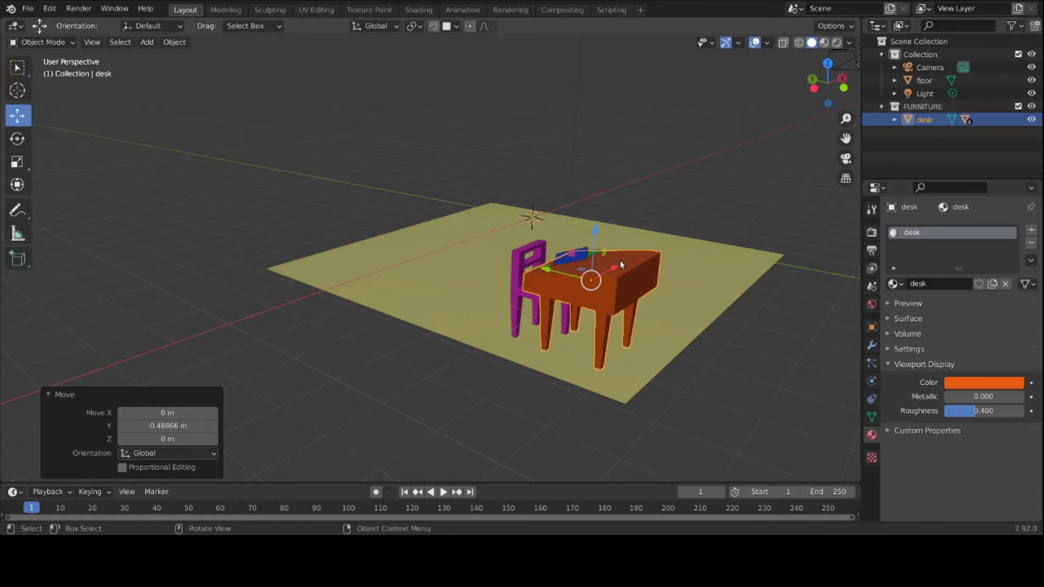
# Step: Hide the floor grid and the X and Y axis lines in the viewport overlays
pyautogui.scroll(1, 621, 274)
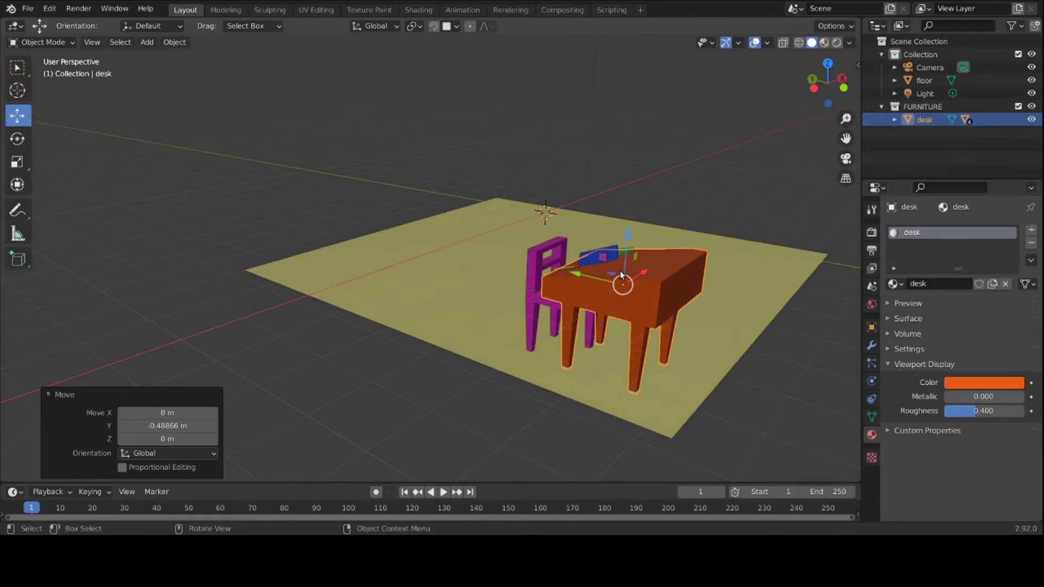
pyautogui.scroll(-1, 620, 271)
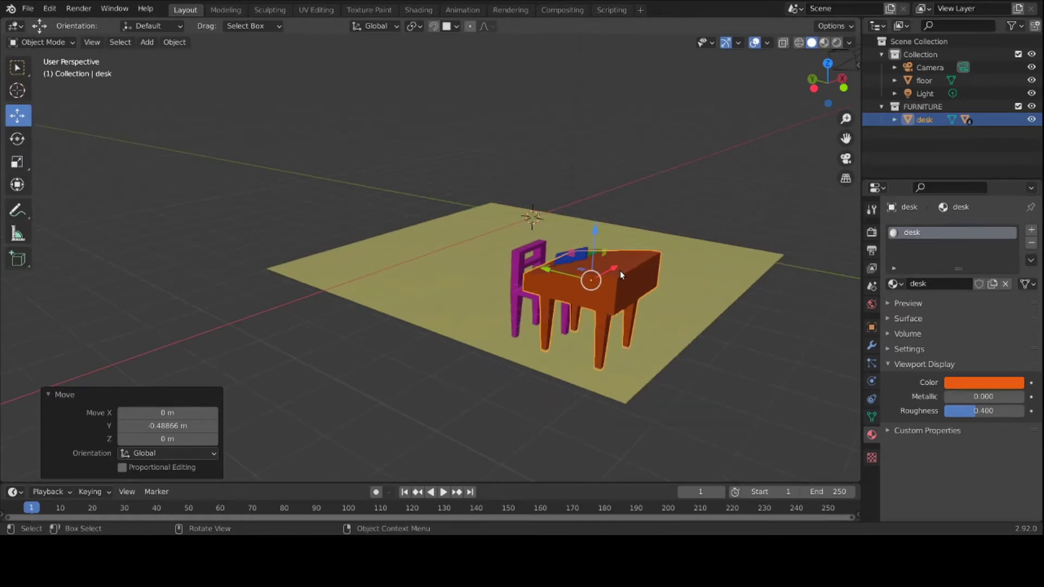
pyautogui.moveTo(620, 271); pyautogui.dragTo(570, 269, button='middle')
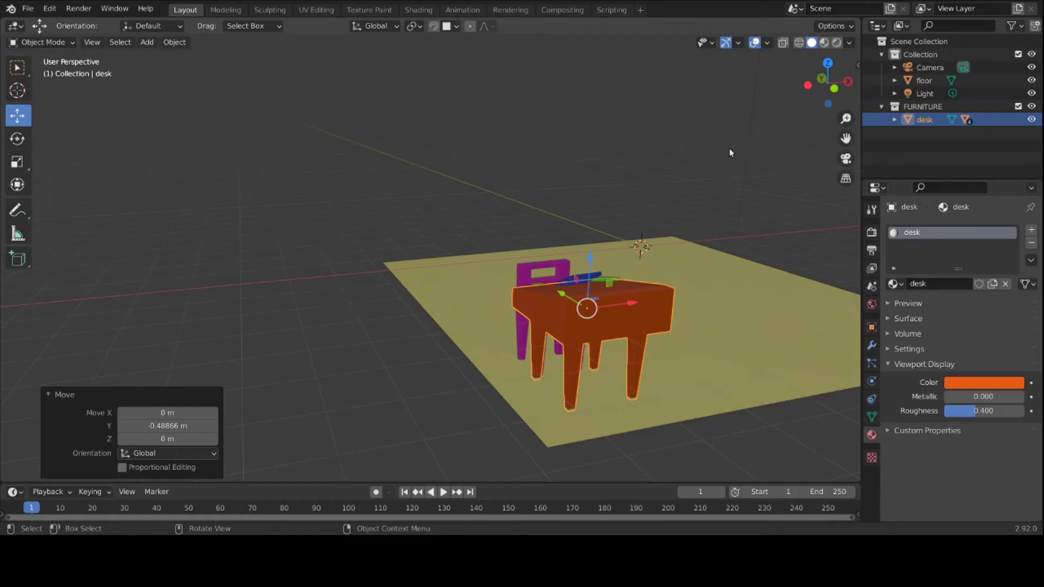
pyautogui.click(767, 43)
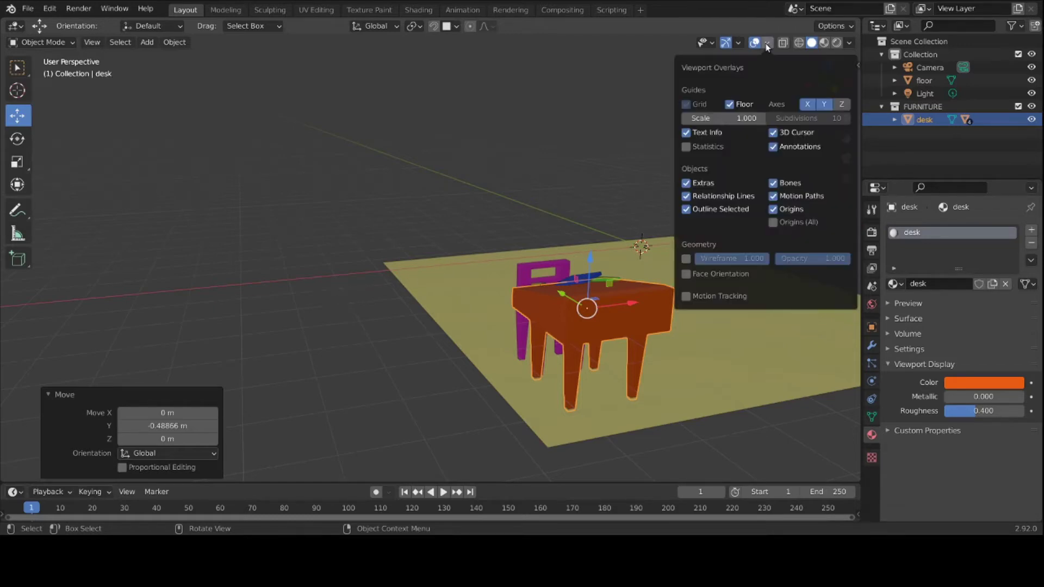
pyautogui.click(746, 105)
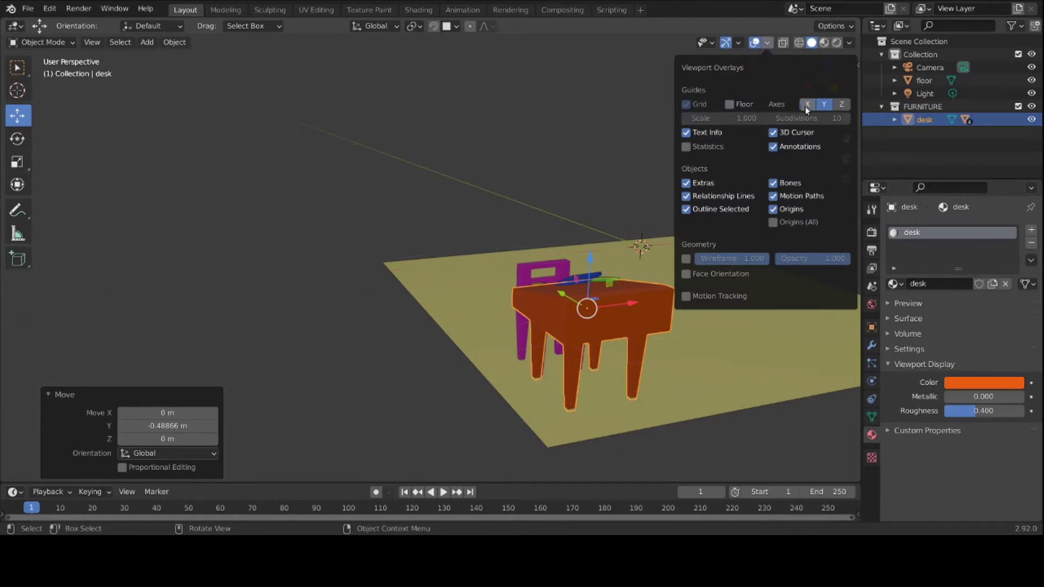
pyautogui.click(824, 105)
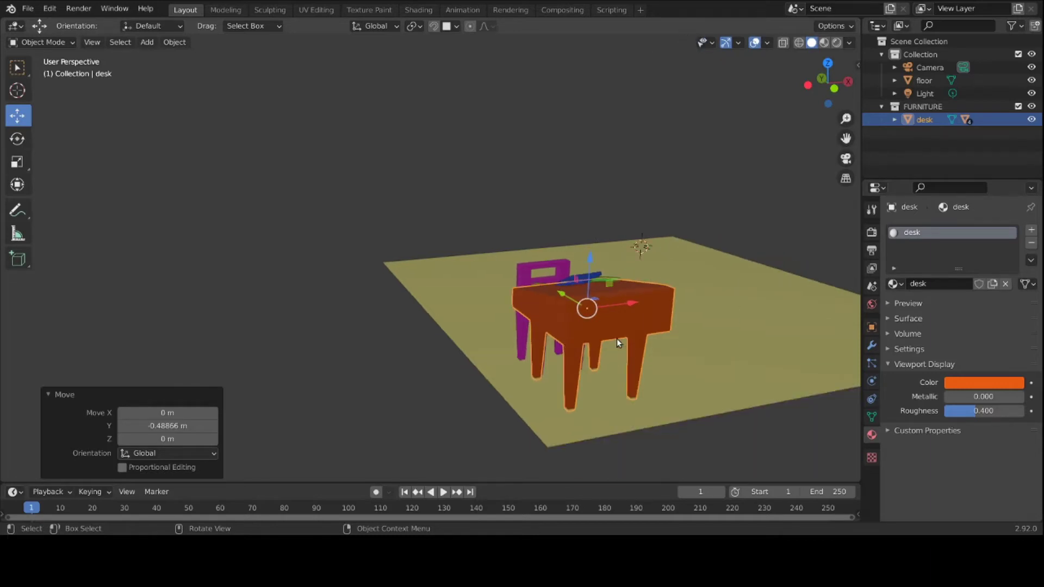
# Step: Collapse the FURNITURE collection and duplicate it with all its objects
pyautogui.moveTo(617, 338); pyautogui.dragTo(479, 352, button='middle')
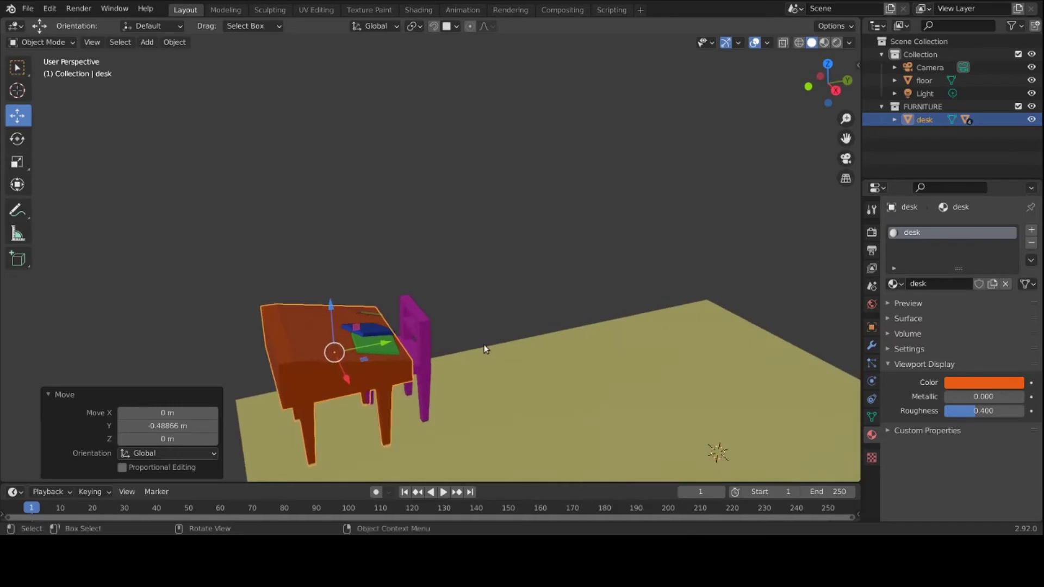
pyautogui.click(880, 107)
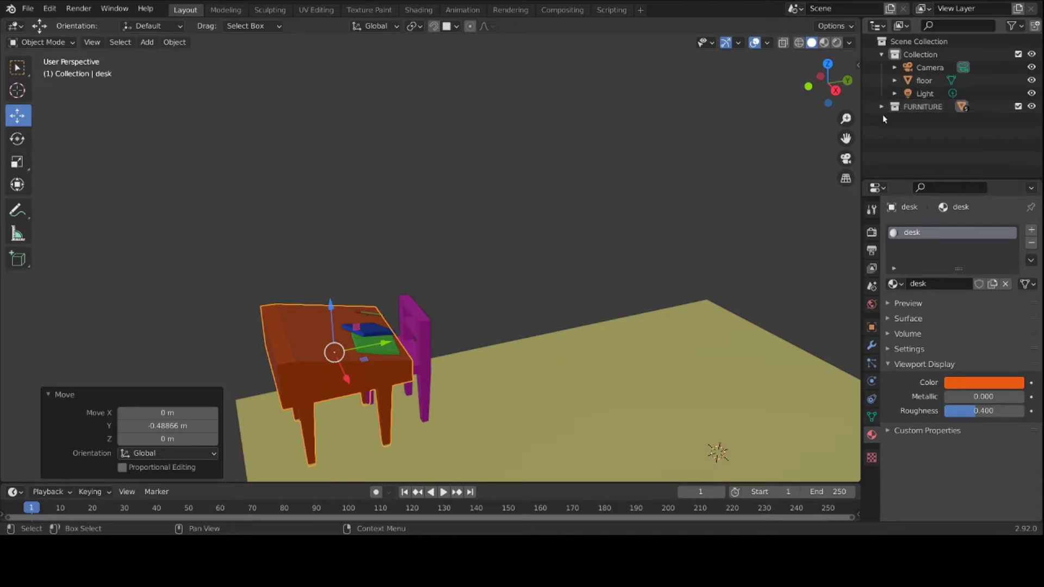
pyautogui.rightClick(912, 108)
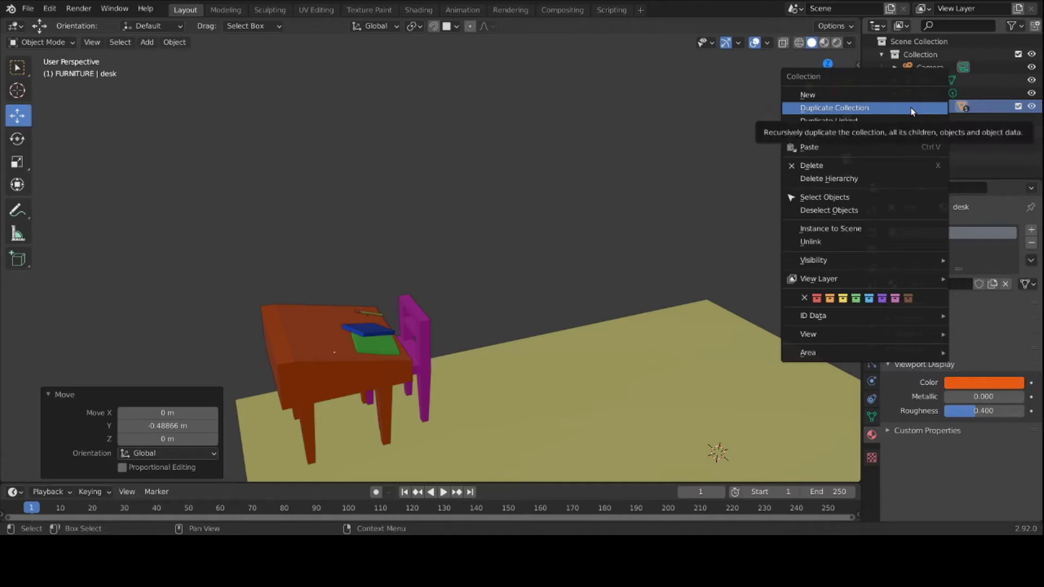
pyautogui.click(912, 108)
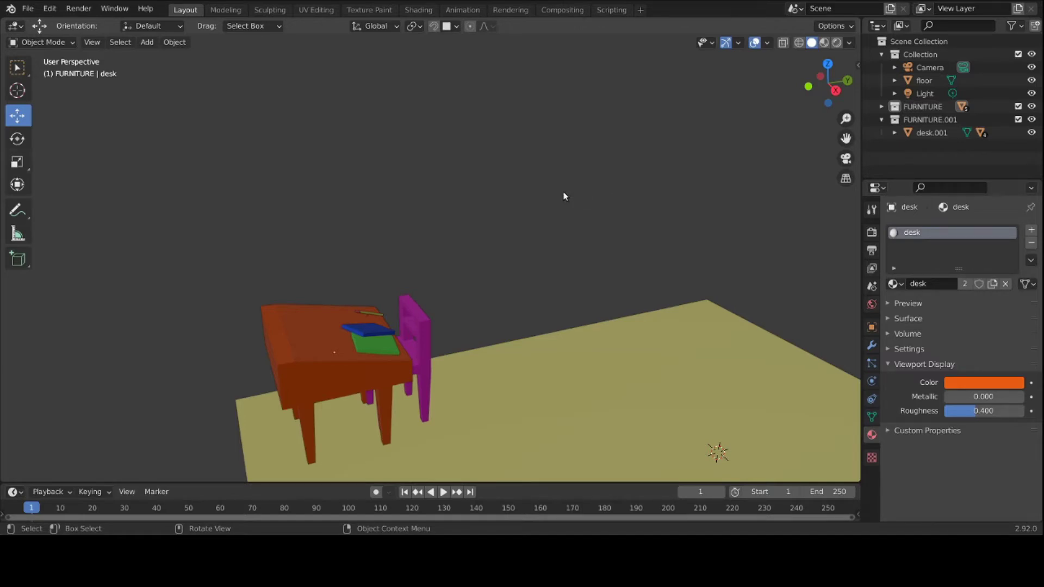
# Step: Move the original desk set about 3.22 m along the Y axis, away from its duplicate
pyautogui.click(301, 340)
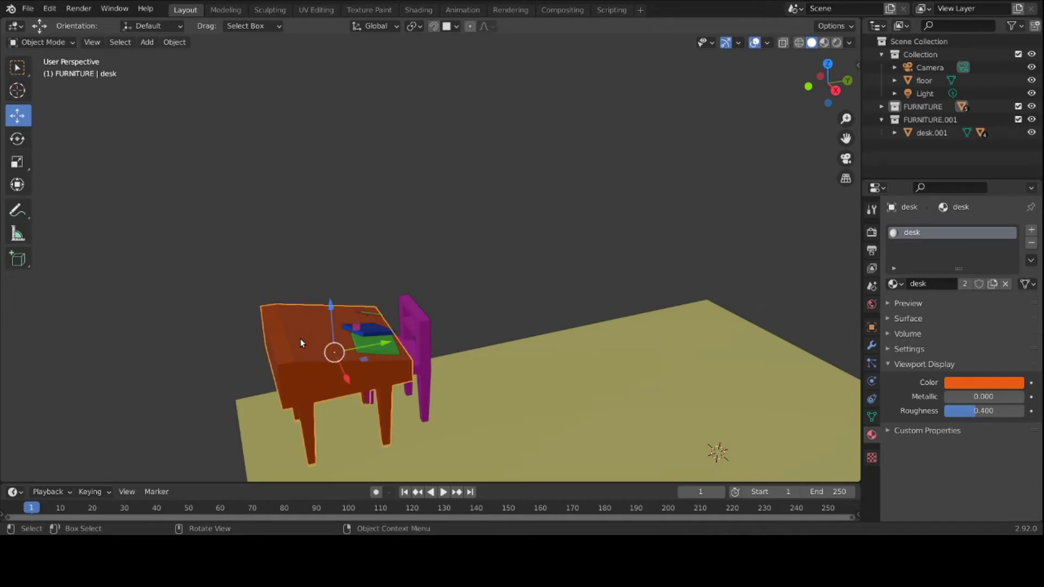
pyautogui.hotkey('shift', 'd')
pyautogui.press('y')
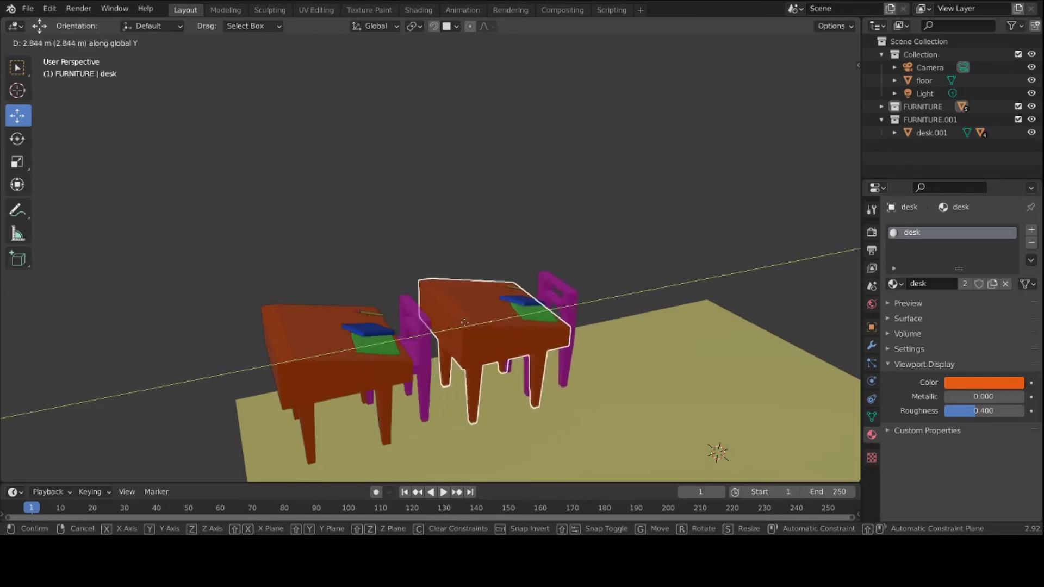
pyautogui.click(479, 321)
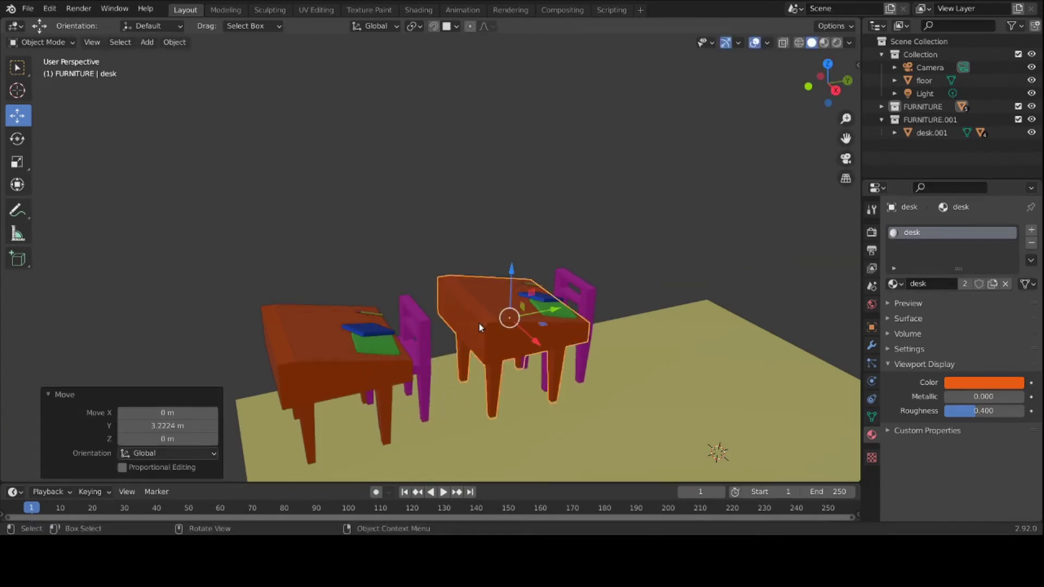
# Step: Collapse the FURNITURE.001 collection and duplicate it to create a third desk set
pyautogui.click(882, 121)
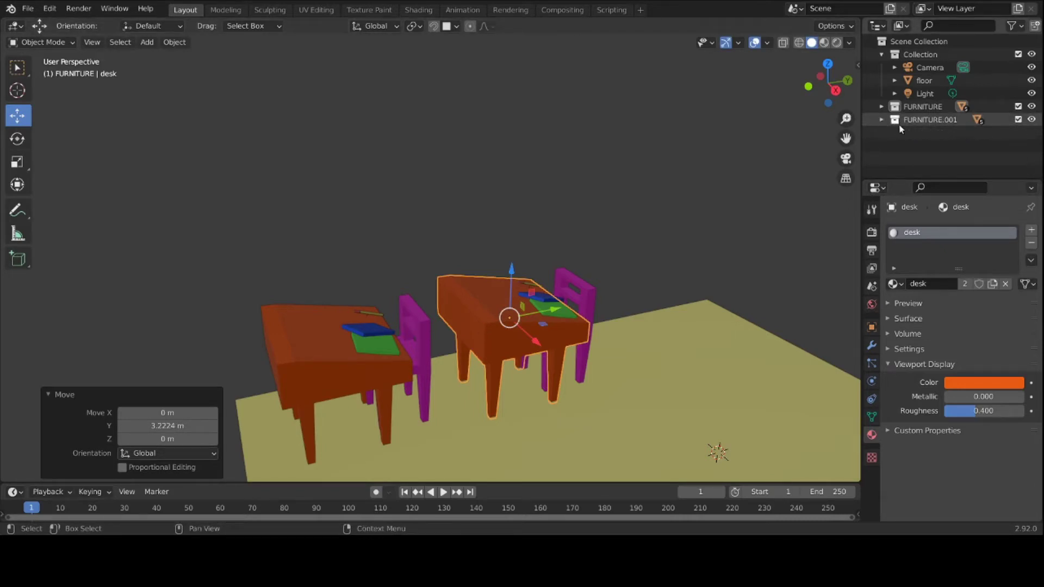
pyautogui.rightClick(943, 122)
pyautogui.click(941, 119)
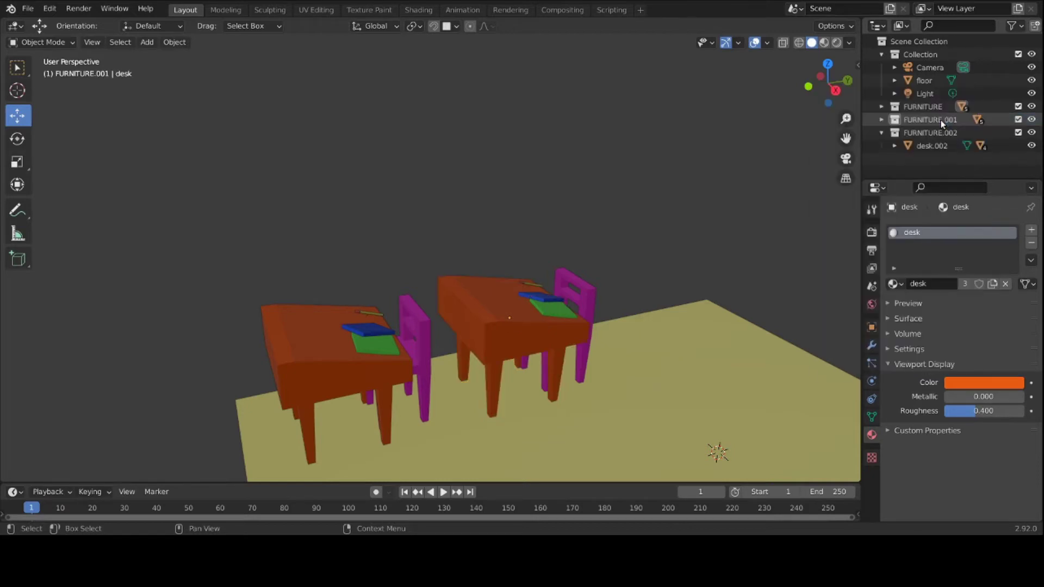
pyautogui.click(496, 356)
pyautogui.press('g')
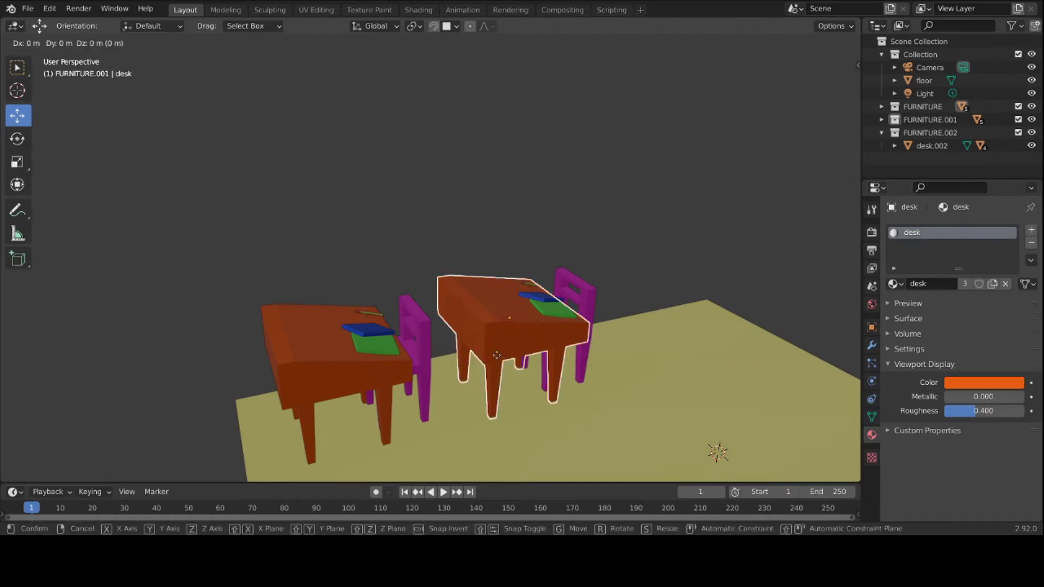
pyautogui.press('y')
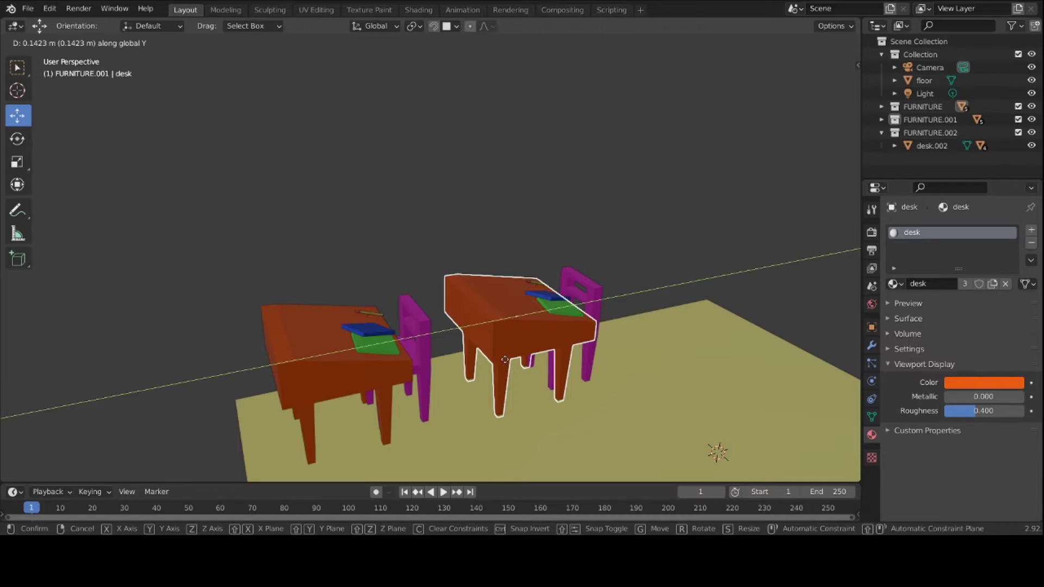
pyautogui.click(505, 359)
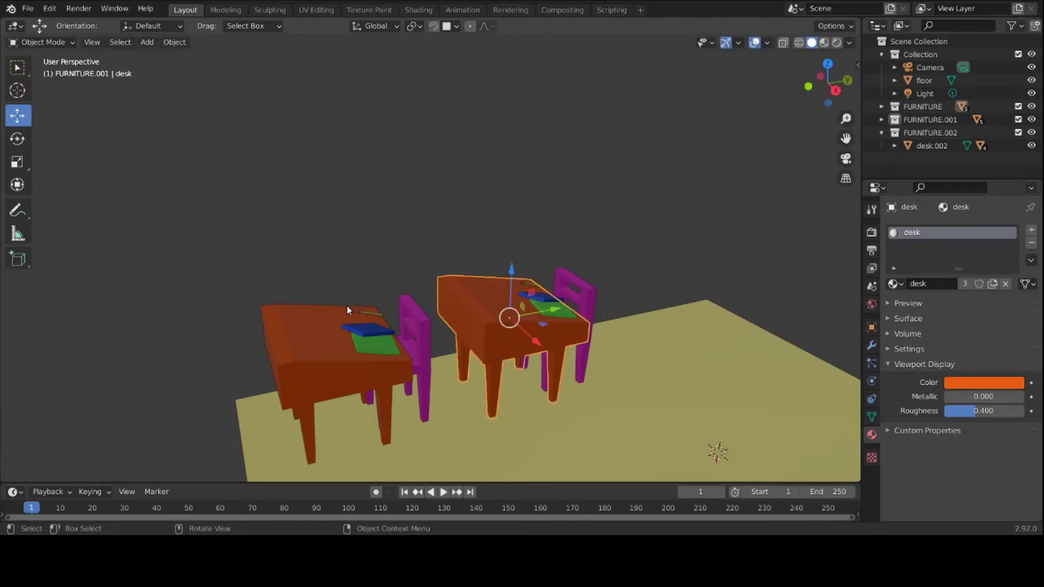
# Step: Move one of the two overlapping desk sets about 6.73 m along the Y axis, past the other desk set
pyautogui.click(320, 347)
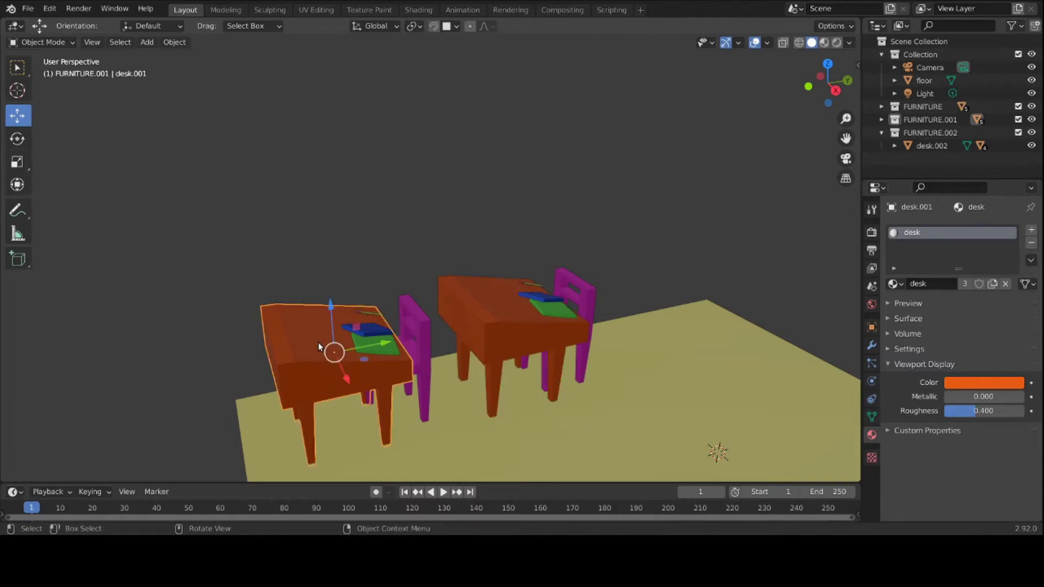
pyautogui.press('g')
pyautogui.press('y')
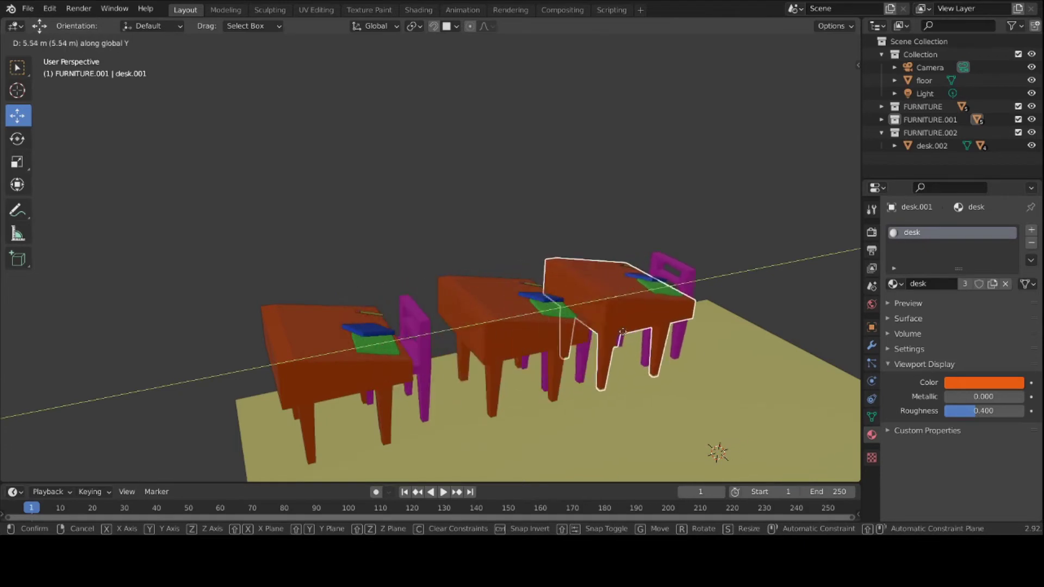
pyautogui.click(547, 346)
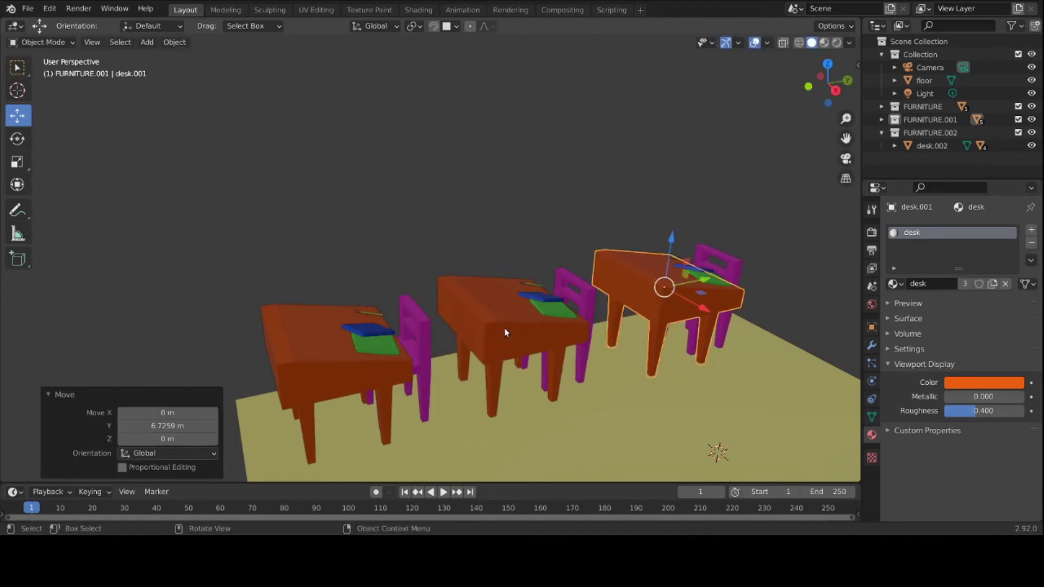
pyautogui.click(439, 229)
pyautogui.scroll(-2, 439, 228)
pyautogui.scroll(-2, 439, 229)
pyautogui.moveTo(439, 228); pyautogui.dragTo(516, 250, button='middle')
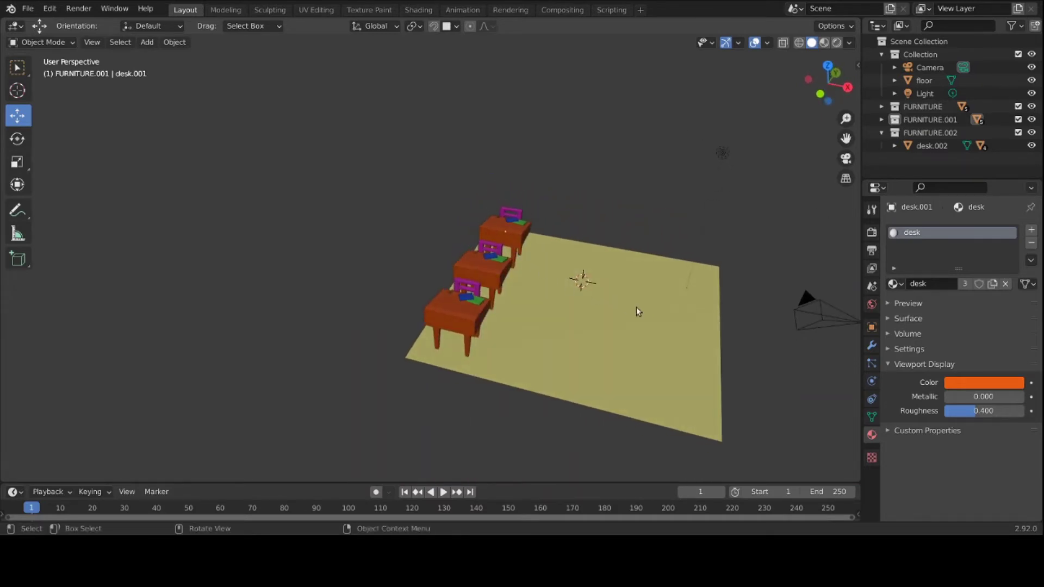
pyautogui.scroll(1, 644, 310)
pyautogui.moveTo(644, 309); pyautogui.dragTo(632, 295, button='middle')
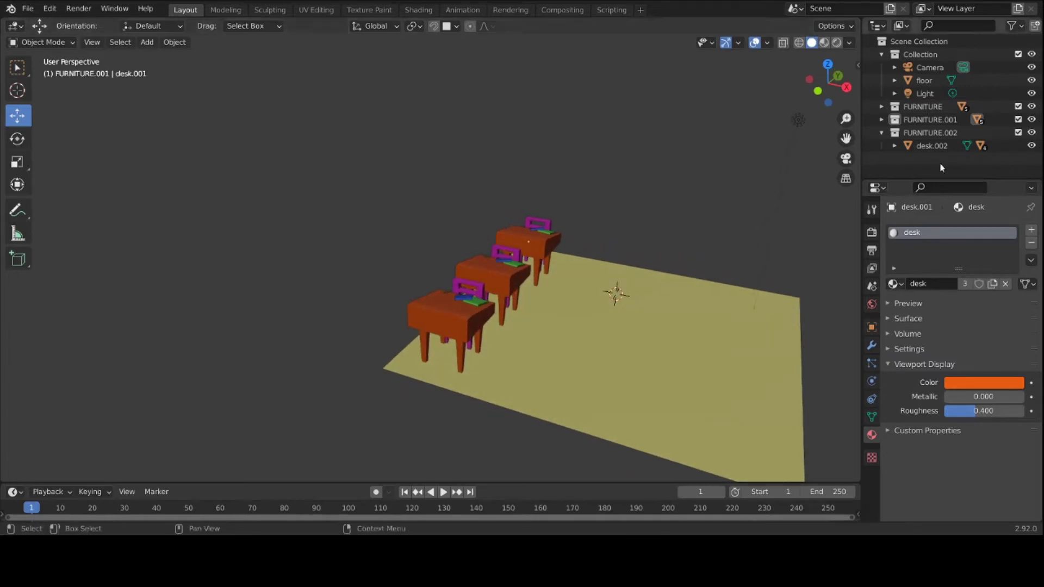
# Step: Collapse the FURNITURE.002 collection and add a new collection named CLASSROOM
pyautogui.click(881, 133)
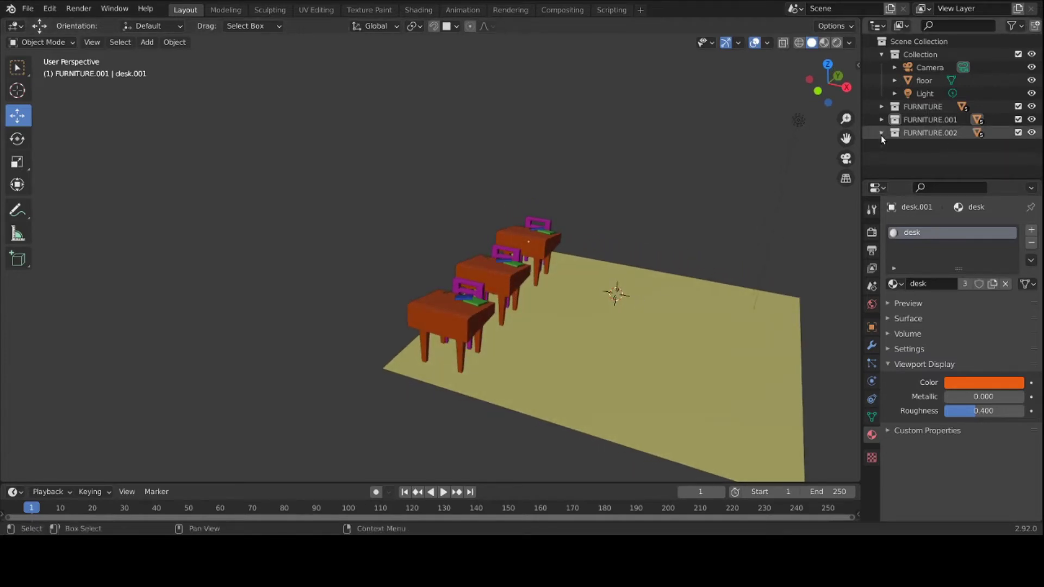
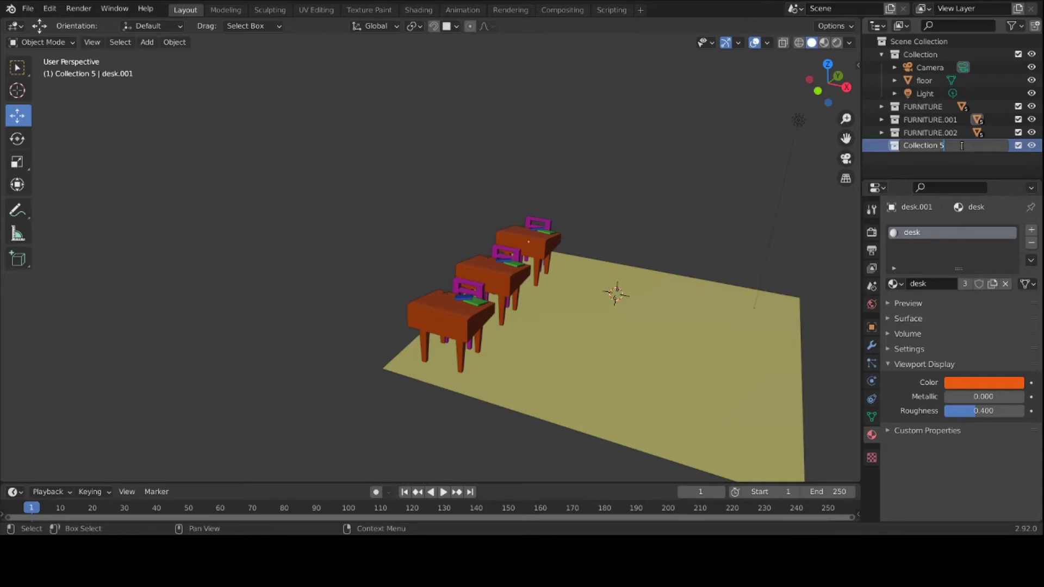
pyautogui.press('BackSpace')
pyautogui.press('BackSpace')
pyautogui.press('BackSpace')
pyautogui.press('BackSpace')
pyautogui.press('BackSpace')
pyautogui.press('BackSpace')
pyautogui.press('BackSpace')
pyautogui.press('BackSpace')
pyautogui.press('BackSpace')
pyautogui.press('BackSpace')
pyautogui.press('BackSpace')
pyautogui.write('LASSROOM')
pyautogui.press('Return')
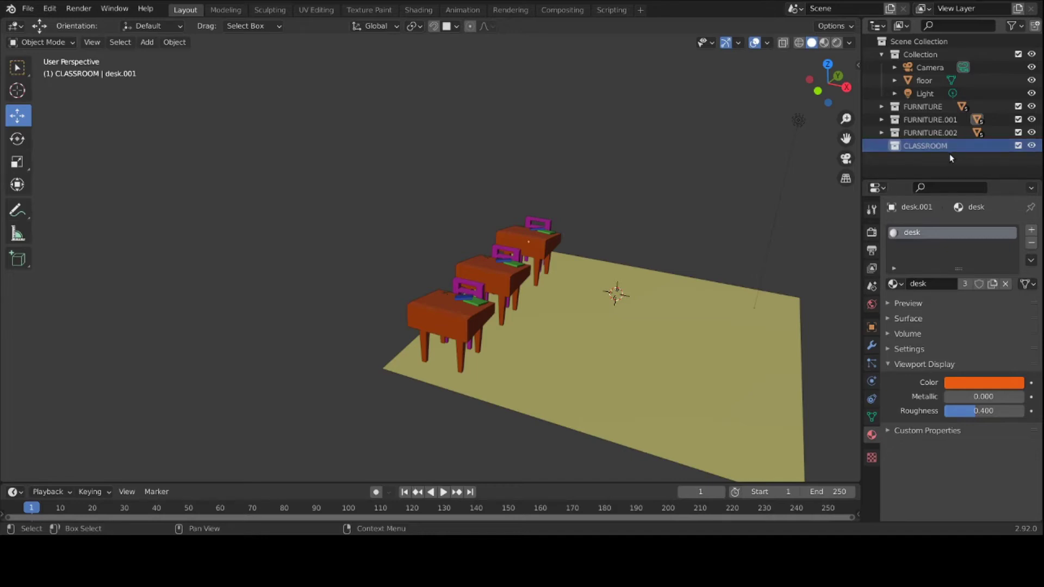
# Step: Nest the FURNITURE.002, FURNITURE.001 and FURNITURE collections inside CLASSROOM and collapse it
pyautogui.click(916, 133)
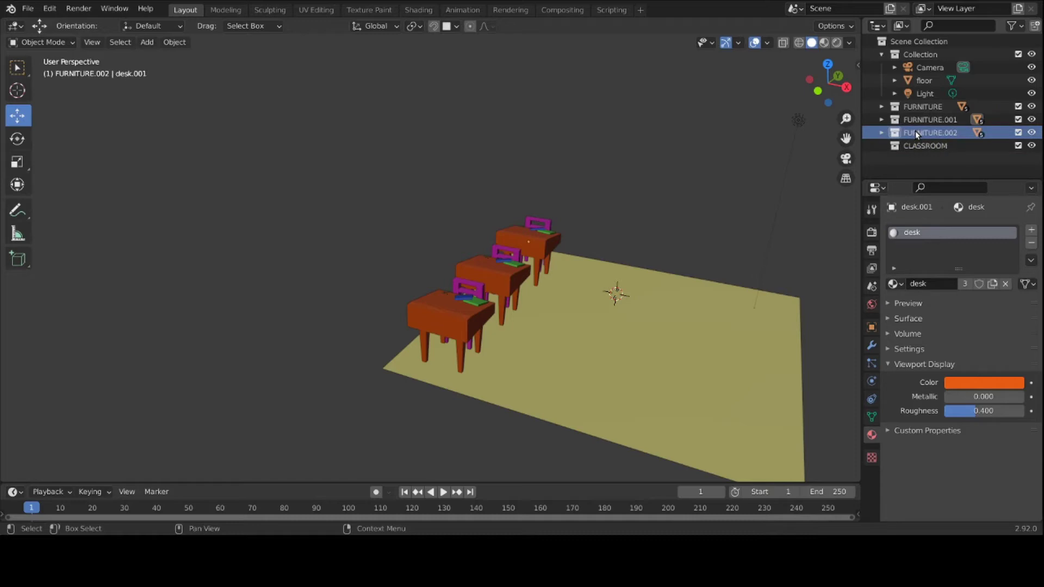
pyautogui.moveTo(915, 131); pyautogui.dragTo(923, 151)
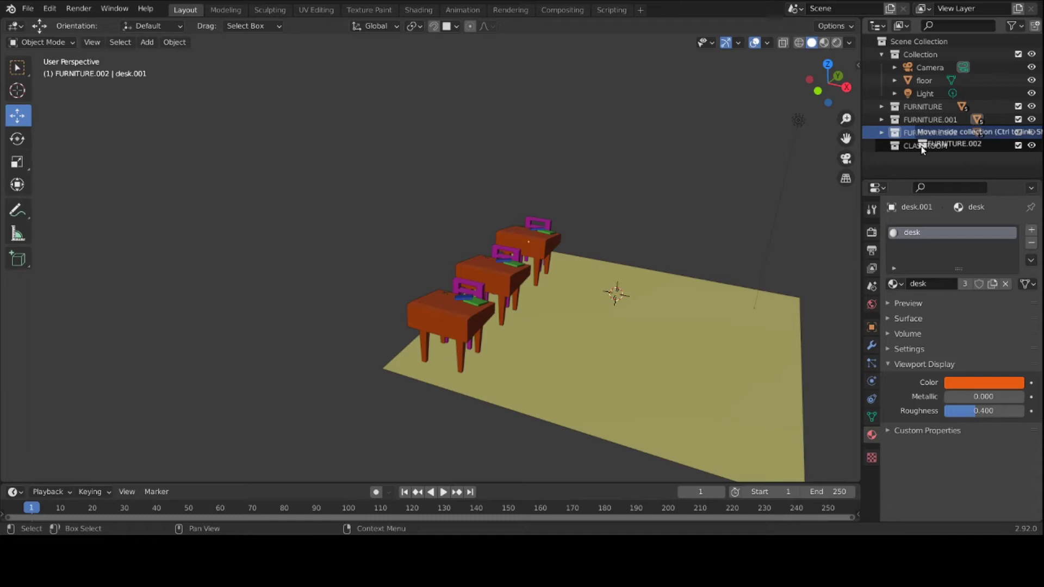
pyautogui.moveTo(923, 151); pyautogui.dragTo(922, 146)
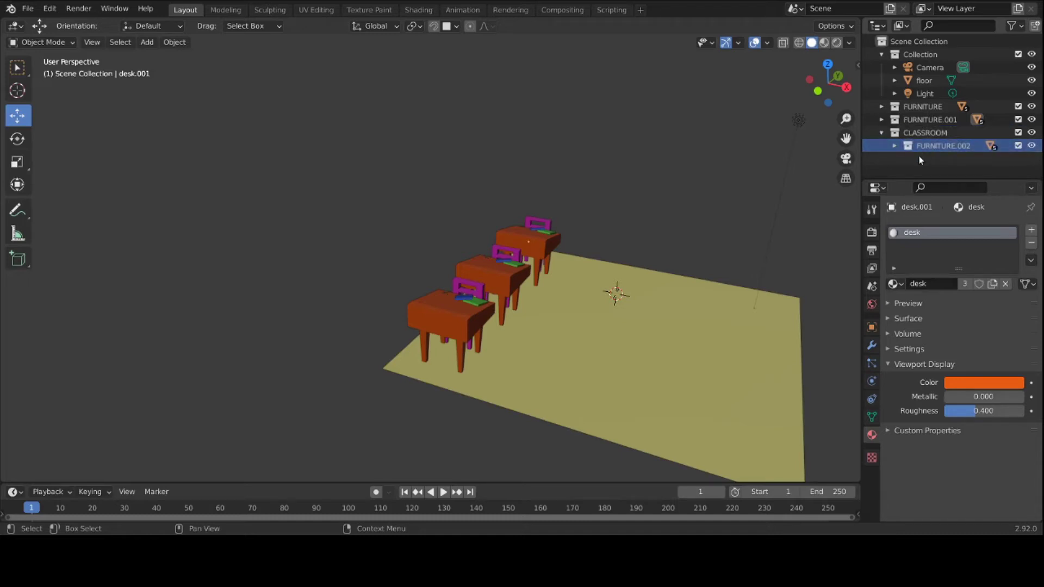
pyautogui.click(925, 116)
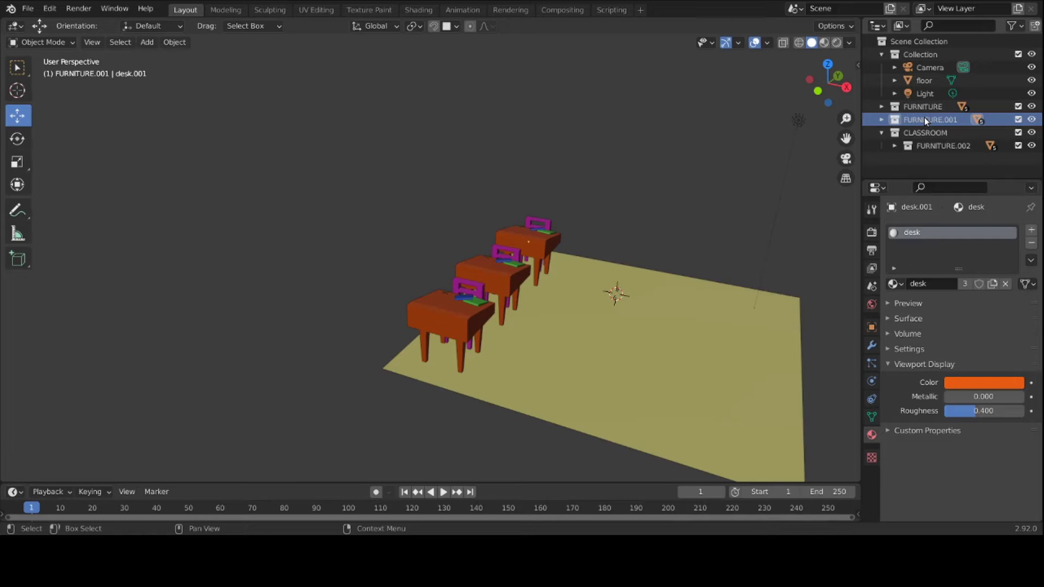
pyautogui.moveTo(924, 117); pyautogui.dragTo(928, 134)
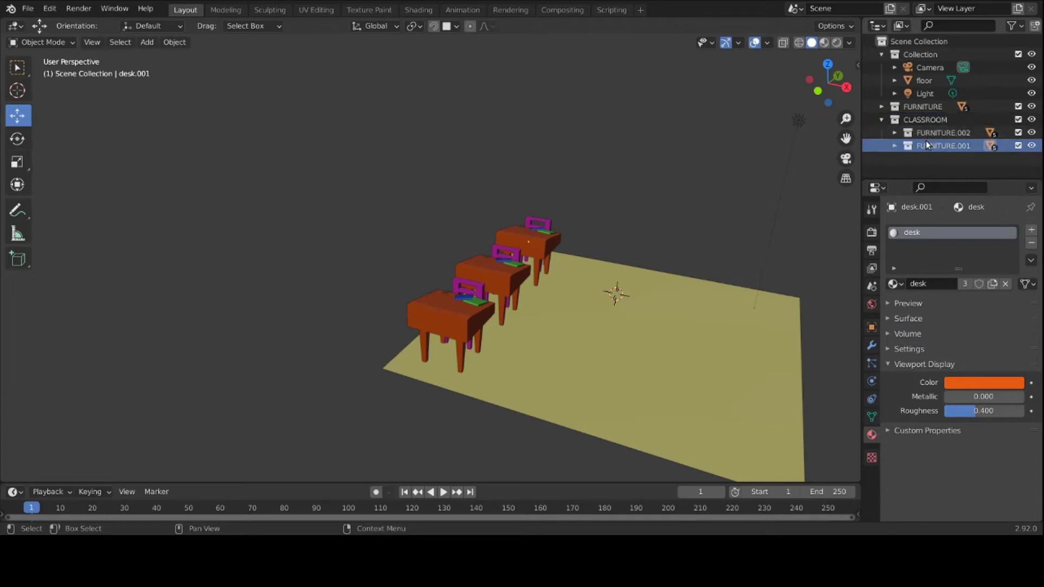
pyautogui.click(922, 108)
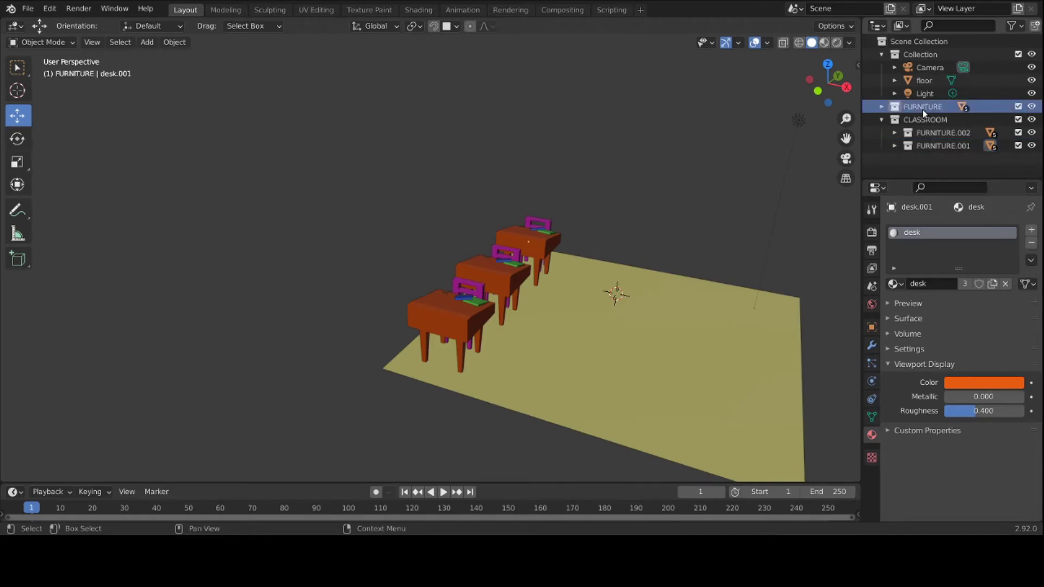
pyautogui.moveTo(922, 109); pyautogui.dragTo(923, 127)
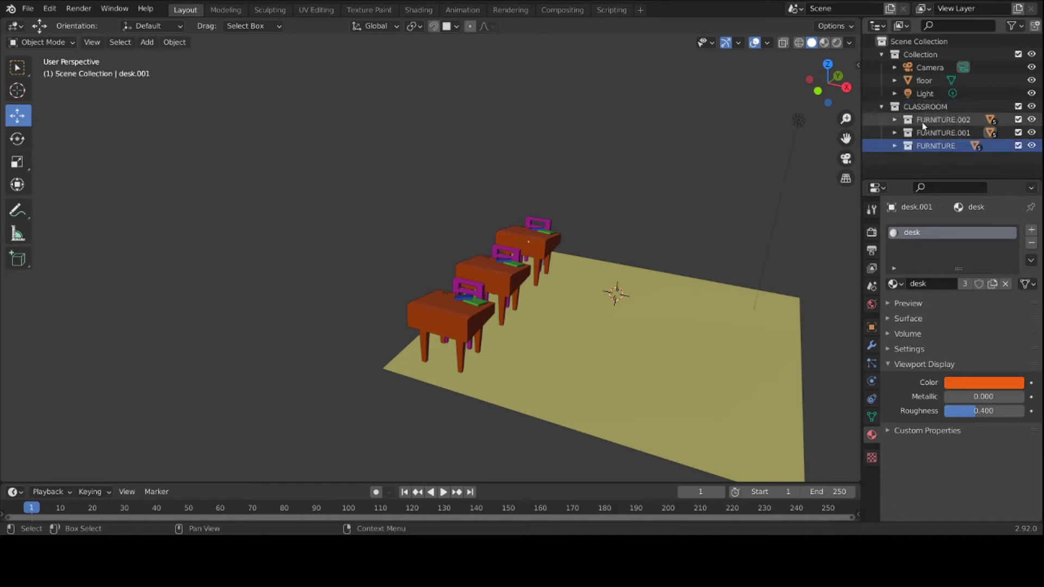
pyautogui.click(886, 108)
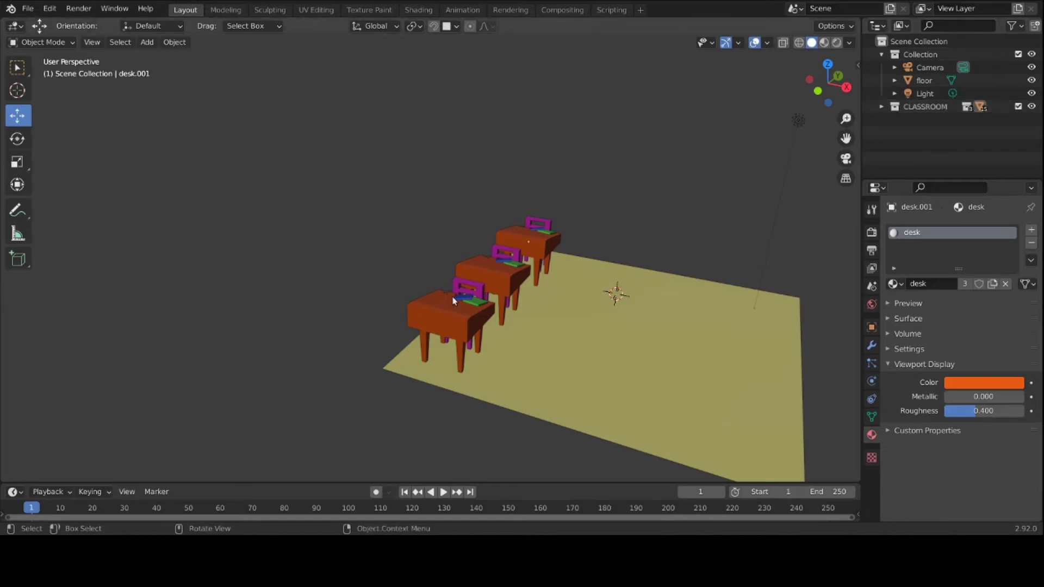
# Step: Duplicate the CLASSROOM collection with its three desk sets and collapse the copy
pyautogui.click(926, 107)
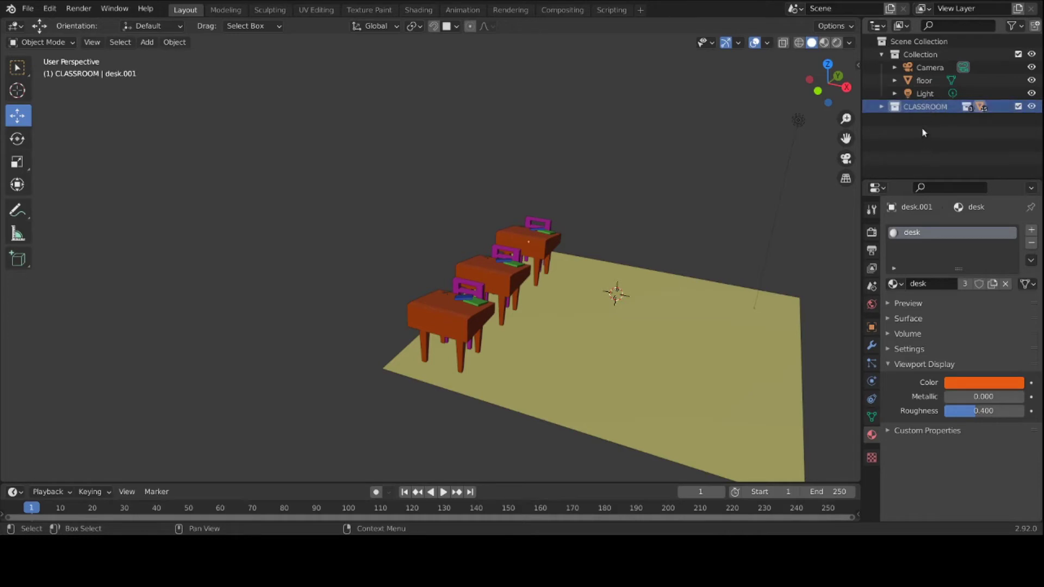
pyautogui.rightClick(923, 108)
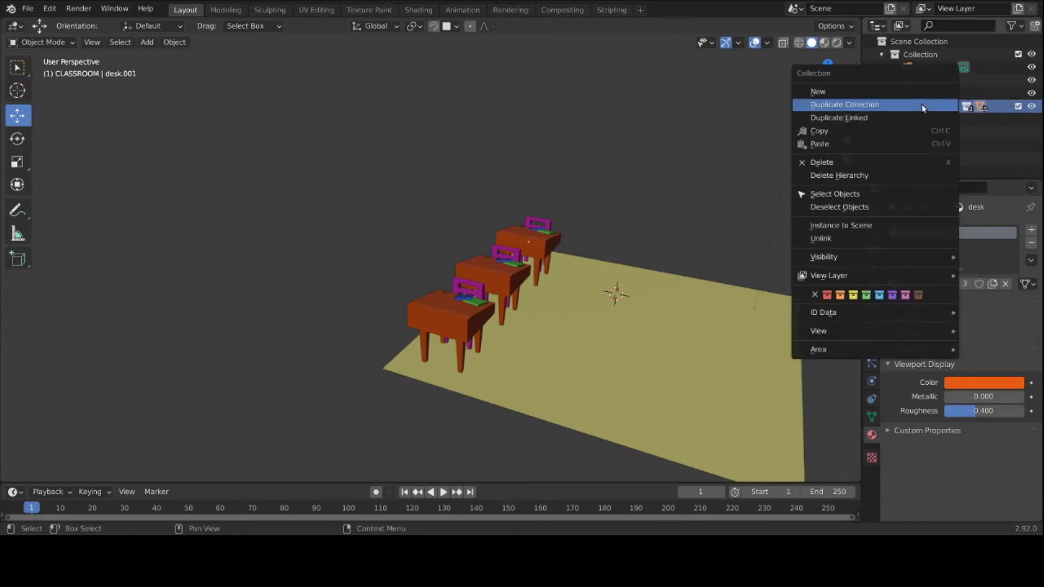
pyautogui.click(922, 104)
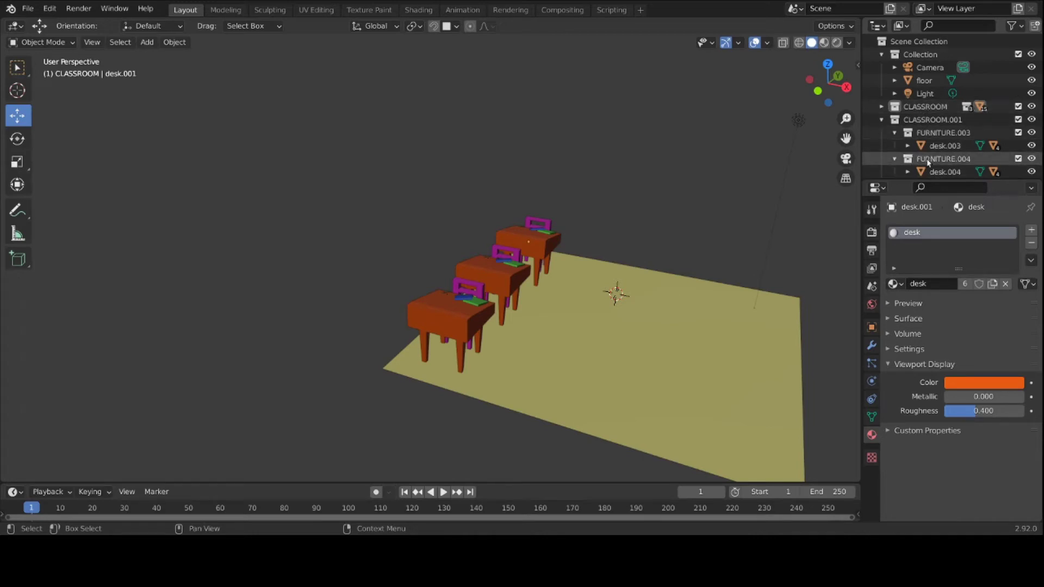
pyautogui.scroll(-2, 927, 166)
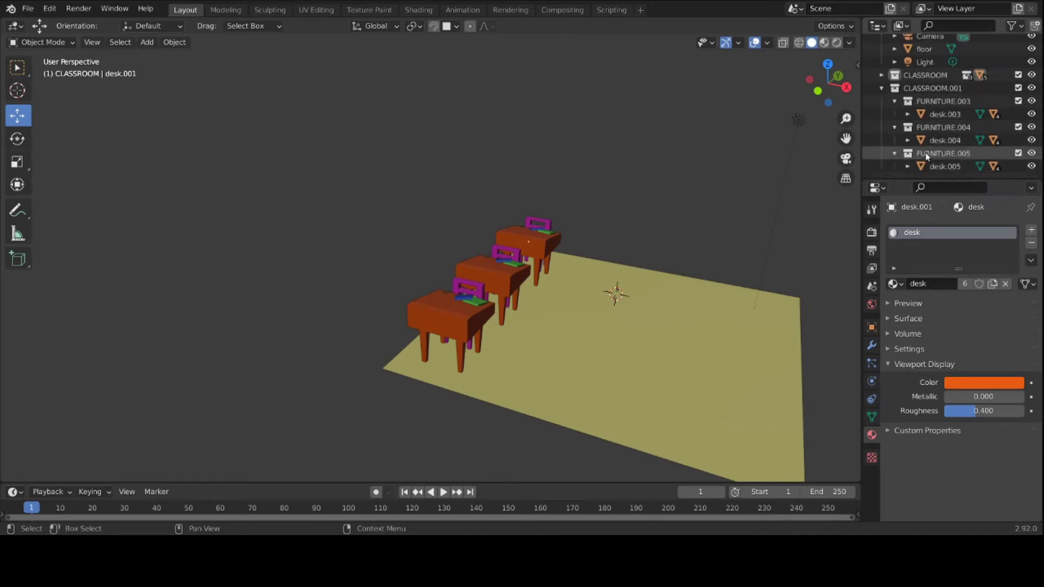
pyautogui.click(882, 89)
pyautogui.scroll(2, 884, 90)
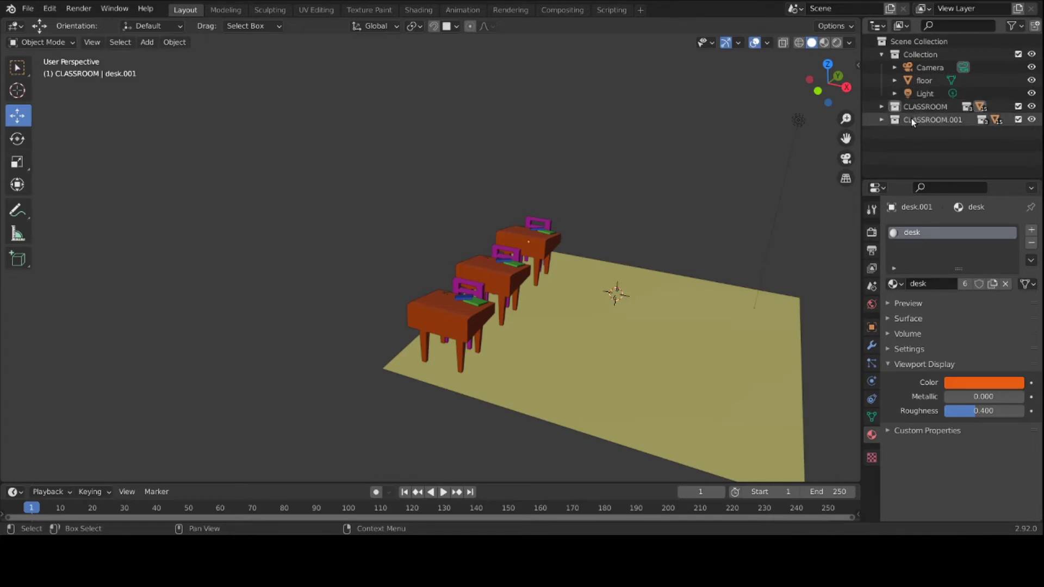
# Step: Move one of the overlapping desk sets at the near end of the row about 3 m along the X axis
pyautogui.scroll(1, 495, 329)
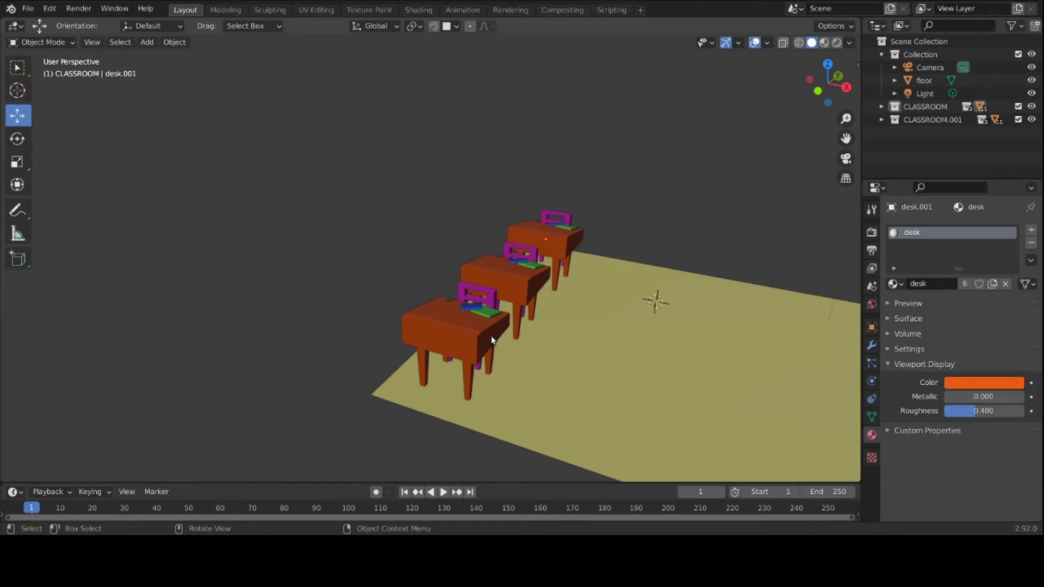
pyautogui.click(492, 340)
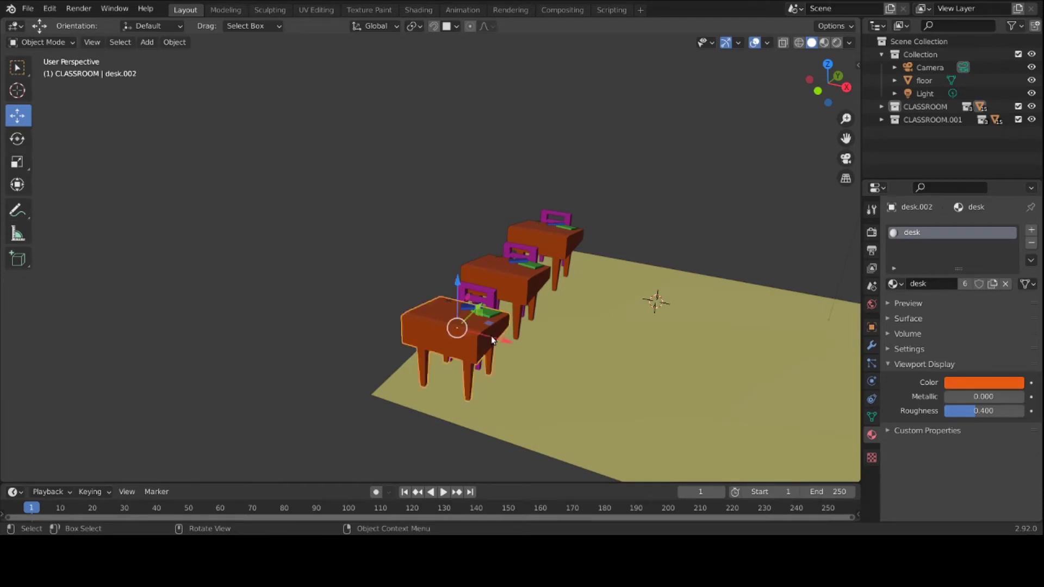
pyautogui.hotkey('shift', 'd')
pyautogui.press('x')
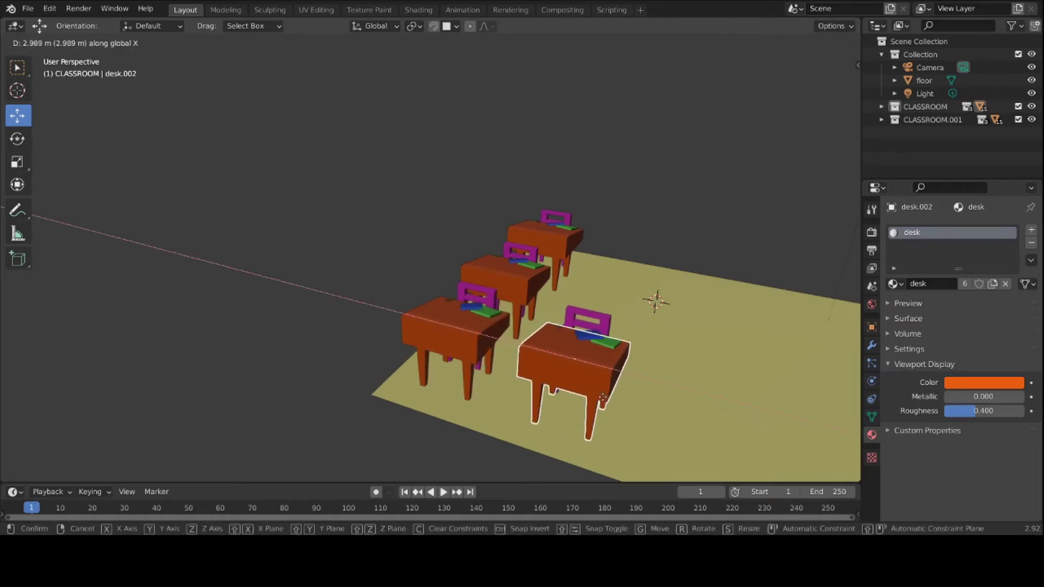
pyautogui.click(603, 398)
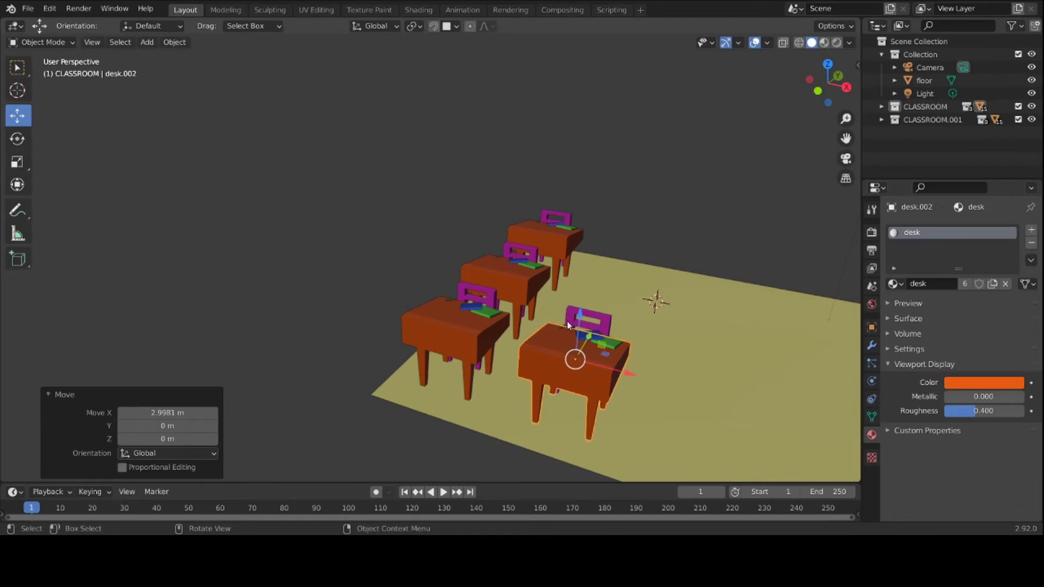
# Step: Move one of the overlapping desk sets in the middle of the row about 3.02 m along the X axis
pyautogui.click(528, 276)
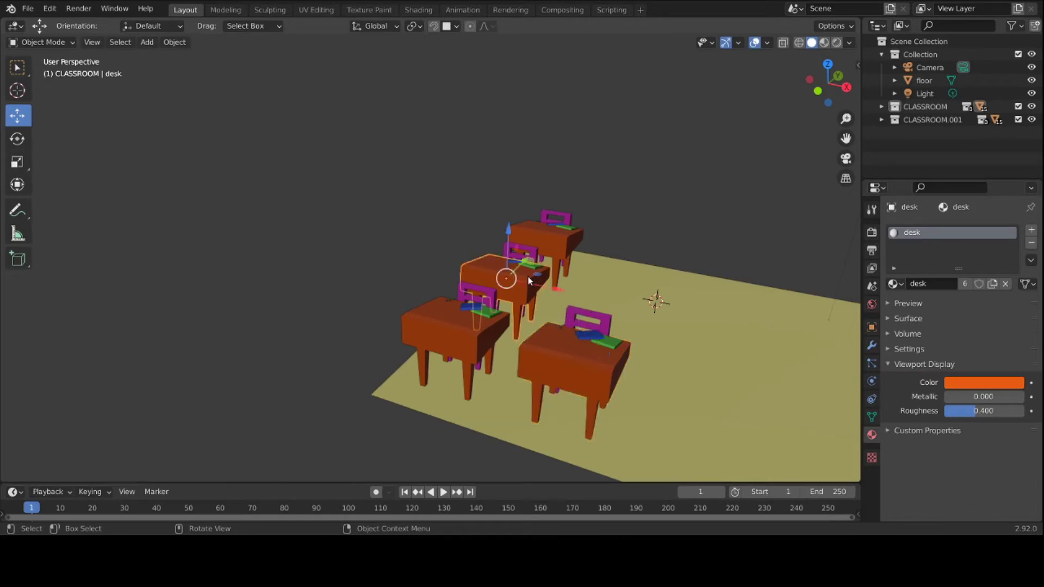
pyautogui.hotkey('shift', 'd')
pyautogui.press('x')
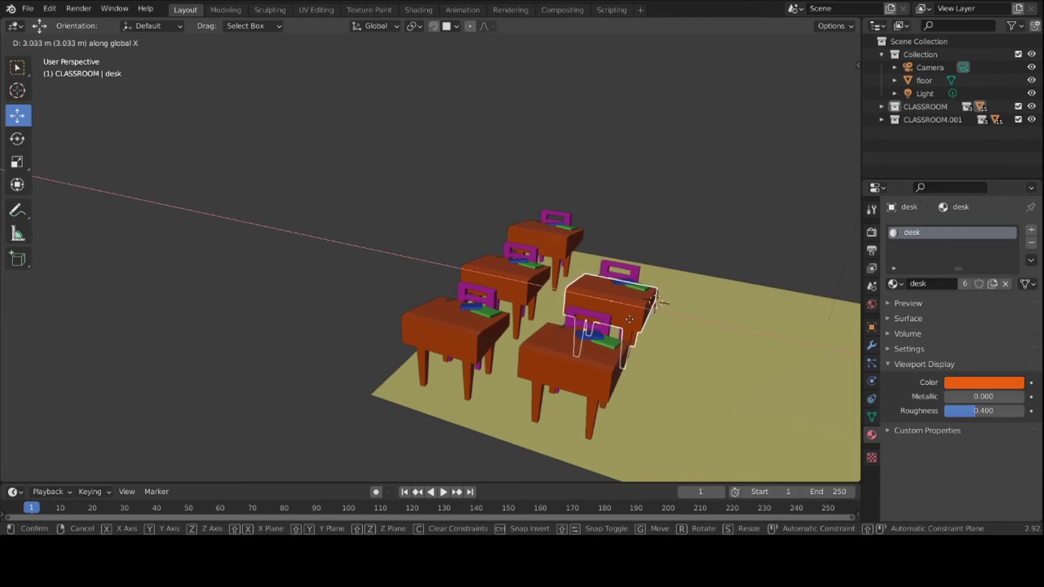
pyautogui.click(629, 323)
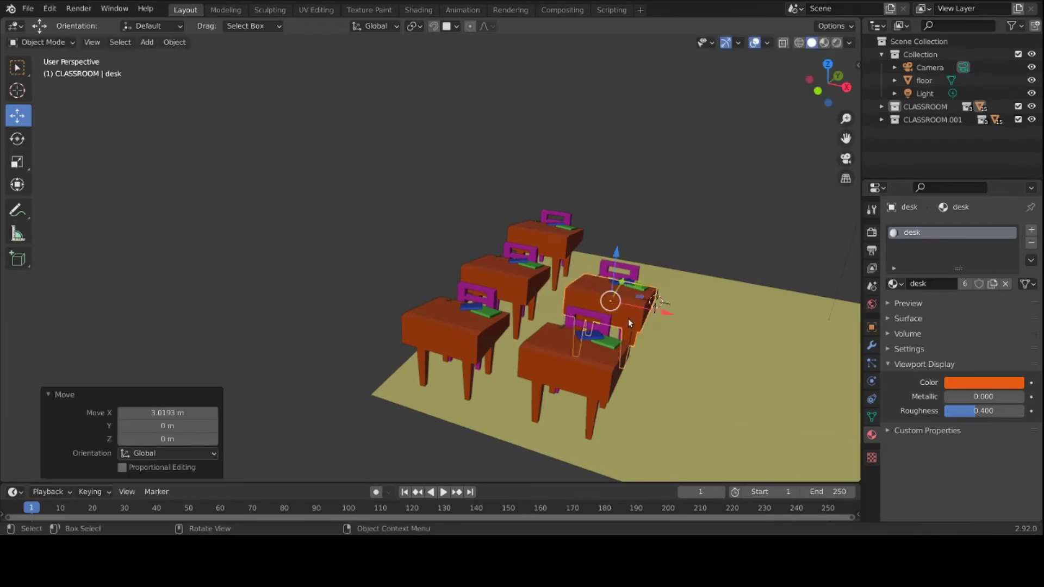
# Step: Move one of the overlapping desk sets at the far end of the row about 3.02 m along the X axis
pyautogui.click(557, 237)
pyautogui.rightClick(559, 239)
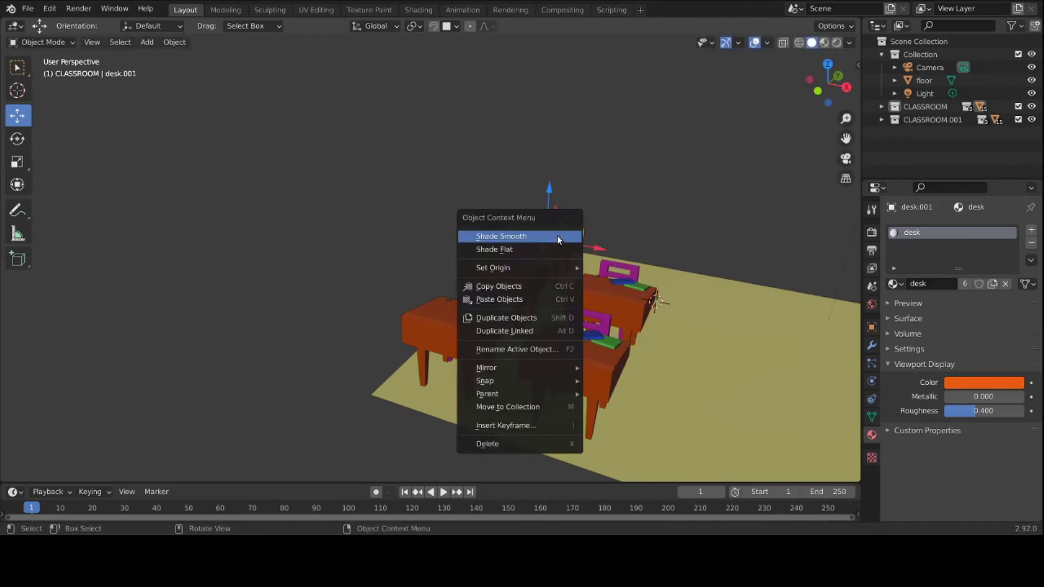
pyautogui.click(557, 236)
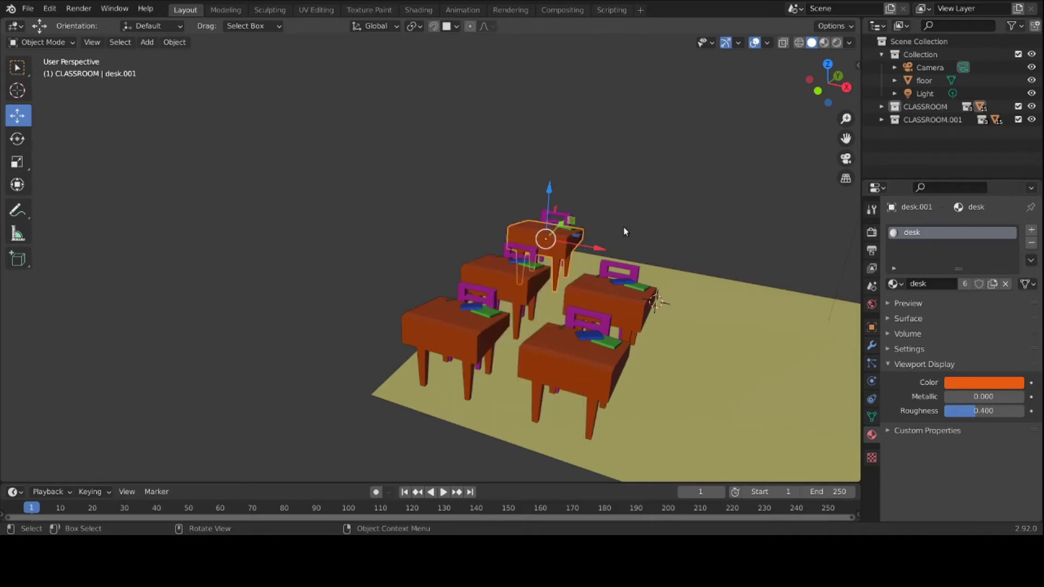
pyautogui.hotkey('shift', 'd')
pyautogui.press('x')
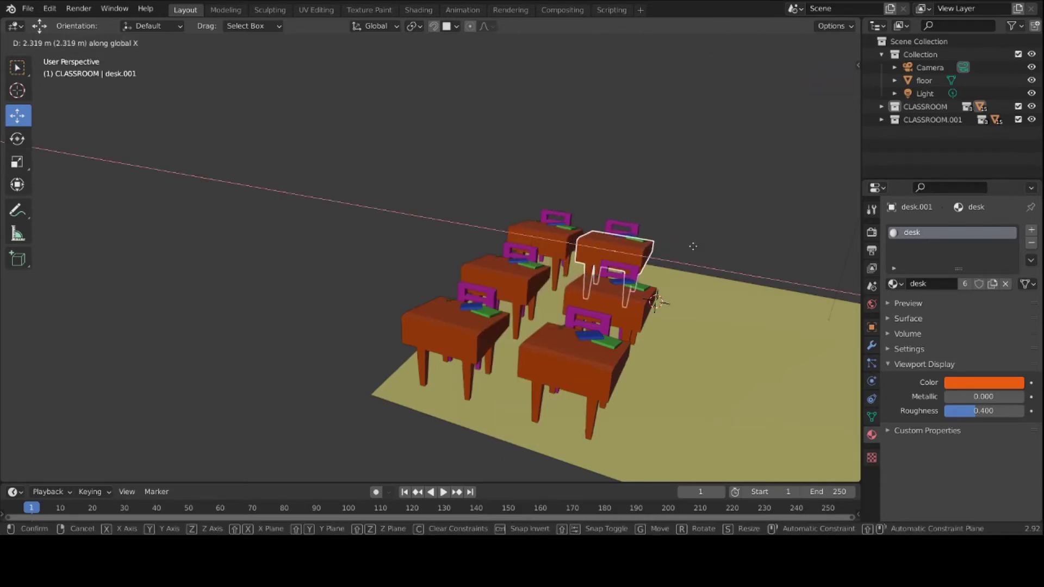
pyautogui.click(714, 253)
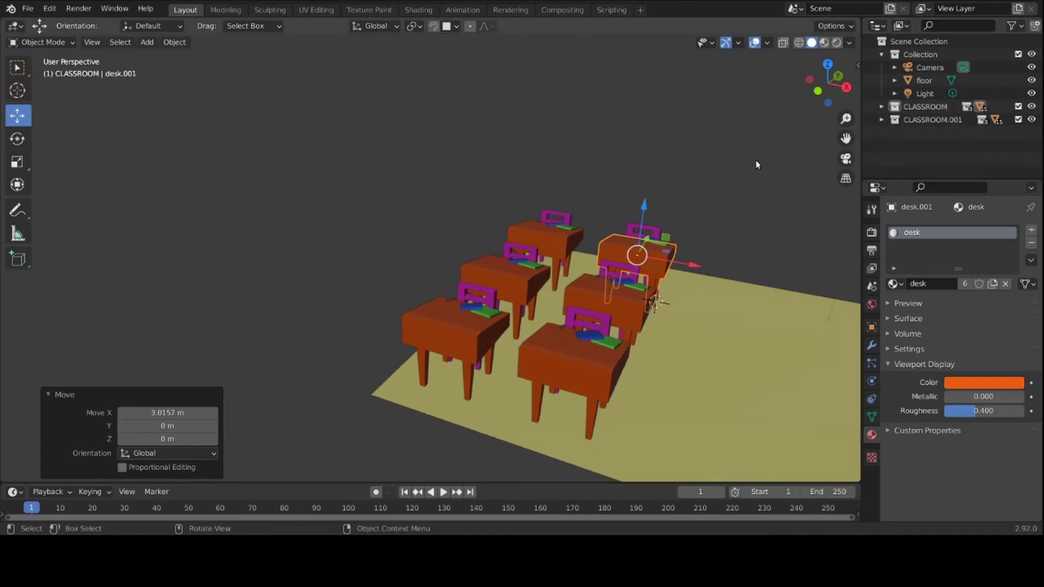
# Step: Shift the far desk set of the second row about 1.1 m further along the X axis
pyautogui.scroll(-2, 758, 164)
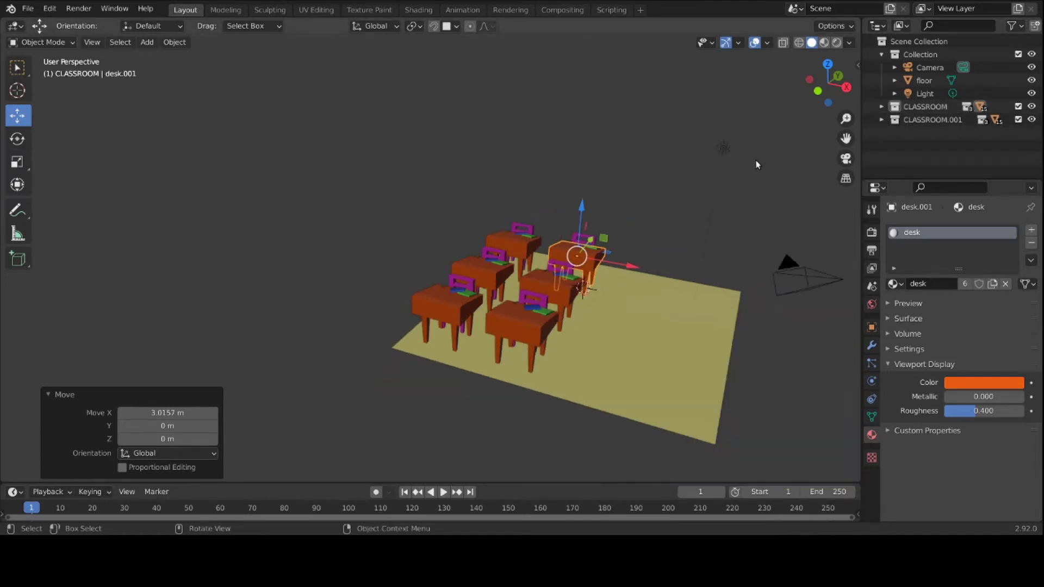
pyautogui.moveTo(754, 195); pyautogui.dragTo(718, 256, button='middle')
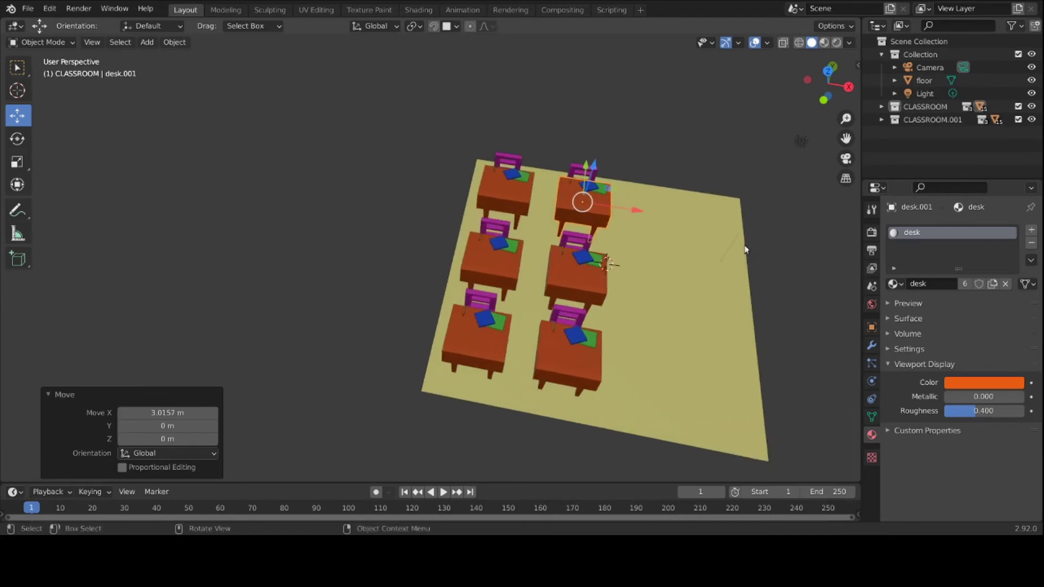
pyautogui.moveTo(633, 211); pyautogui.dragTo(668, 212)
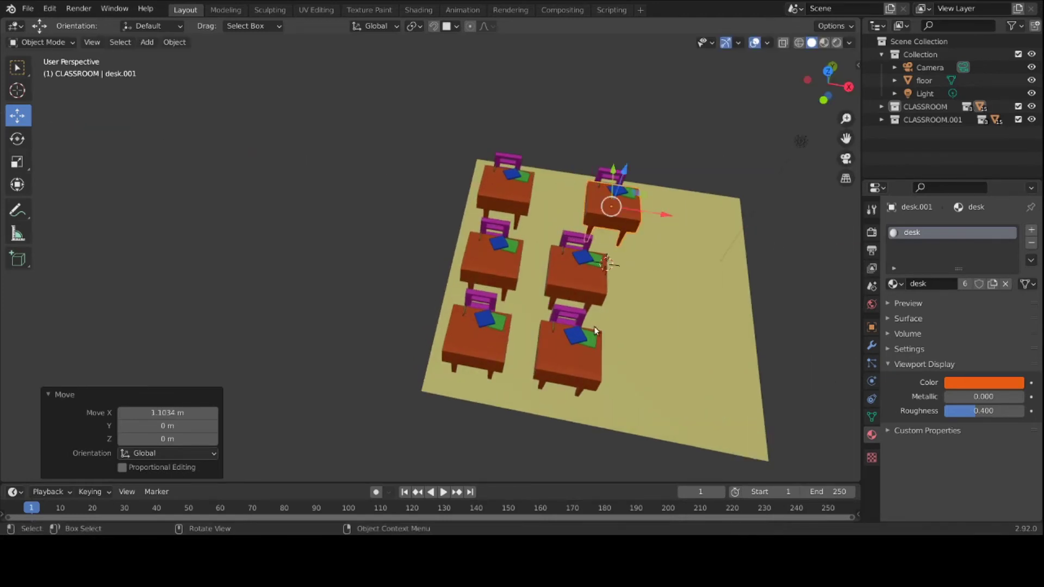
# Step: Shift the middle and near desk sets of the second row about 1.1 m and 1.22 m further along the X axis
pyautogui.click(588, 294)
pyautogui.moveTo(634, 284); pyautogui.dragTo(666, 289)
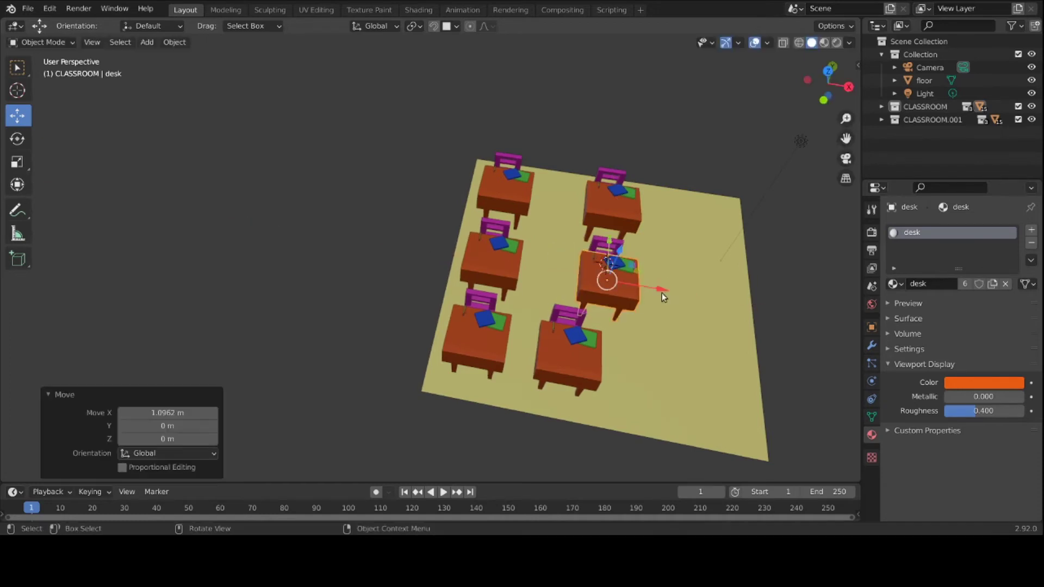
pyautogui.click(575, 374)
pyautogui.moveTo(620, 366); pyautogui.dragTo(660, 370)
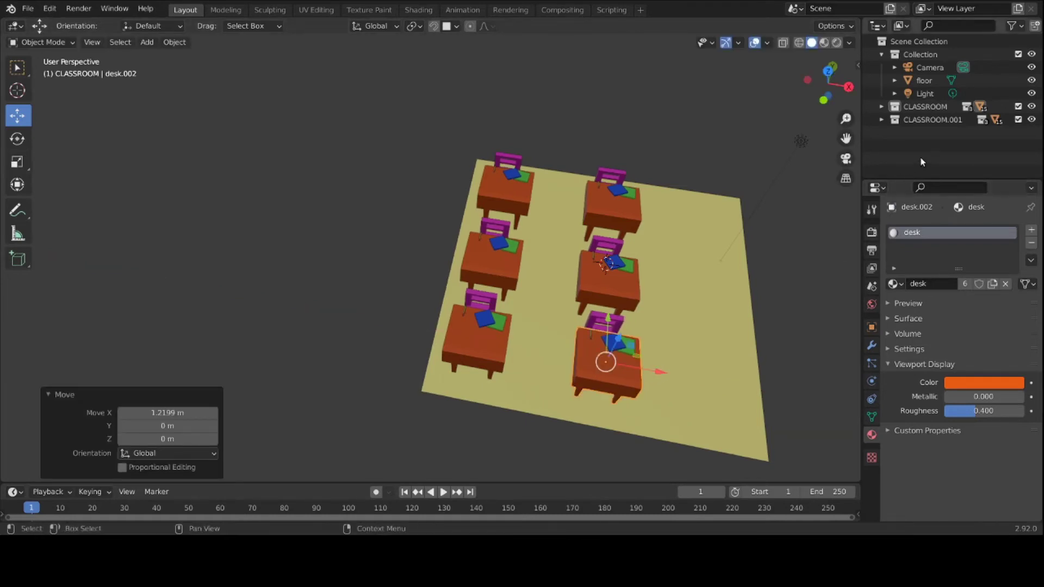
# Step: Duplicate the CLASSROOM.001 collection with its three desk sets
pyautogui.rightClick(925, 125)
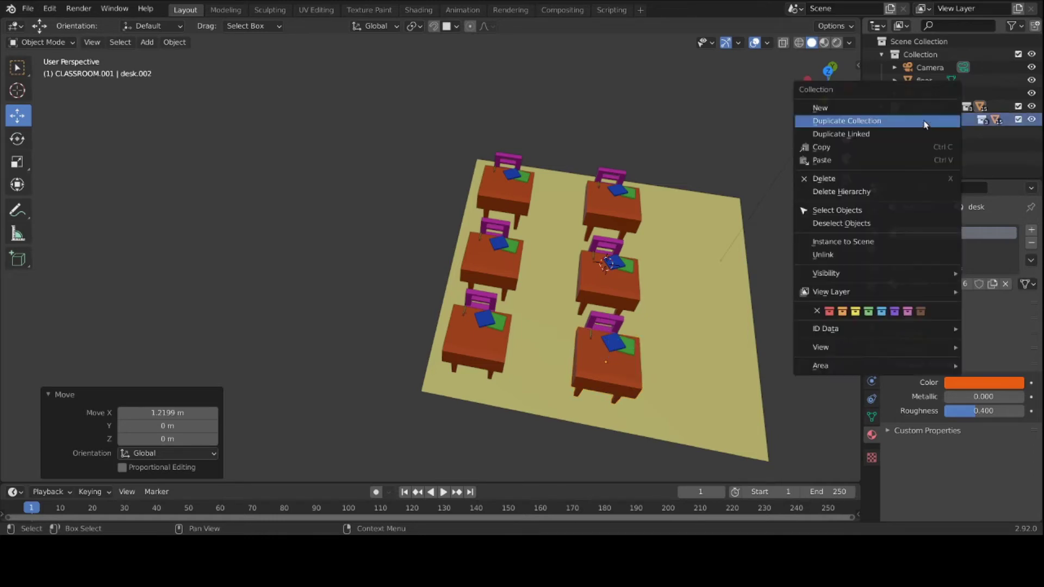
pyautogui.click(925, 125)
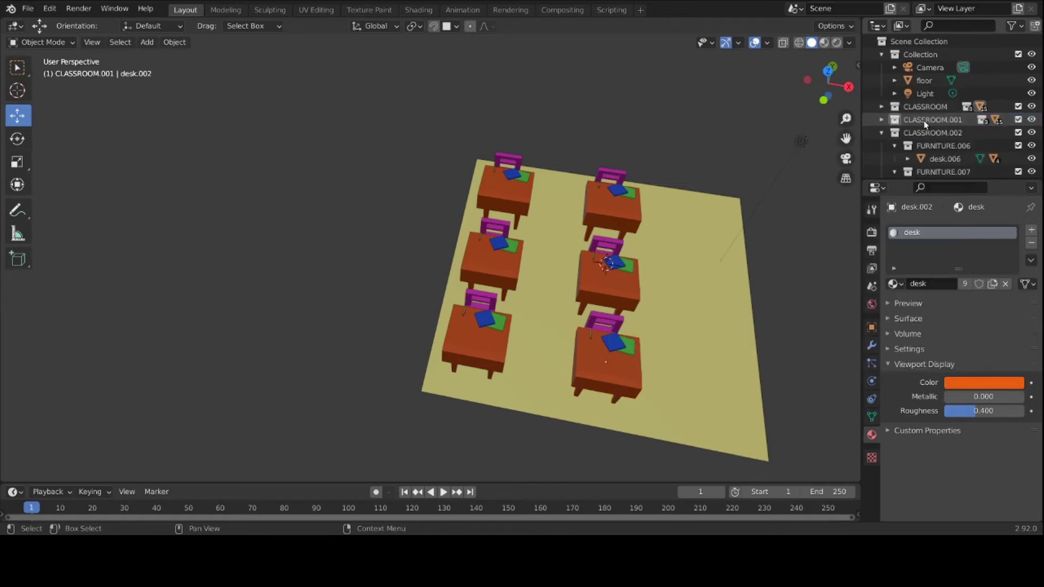
pyautogui.moveTo(816, 258); pyautogui.dragTo(795, 242, button='middle')
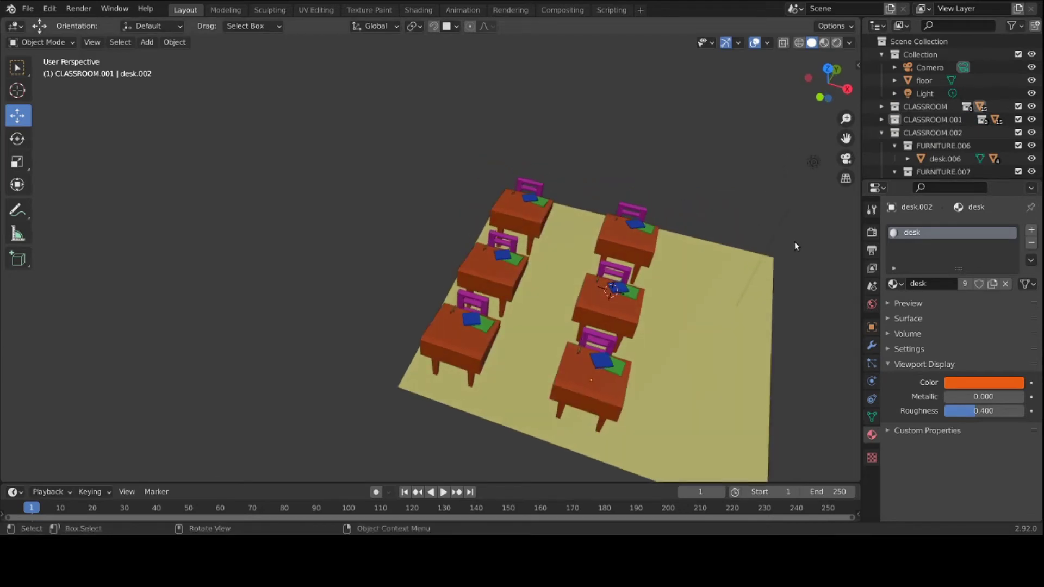
pyautogui.click(601, 401)
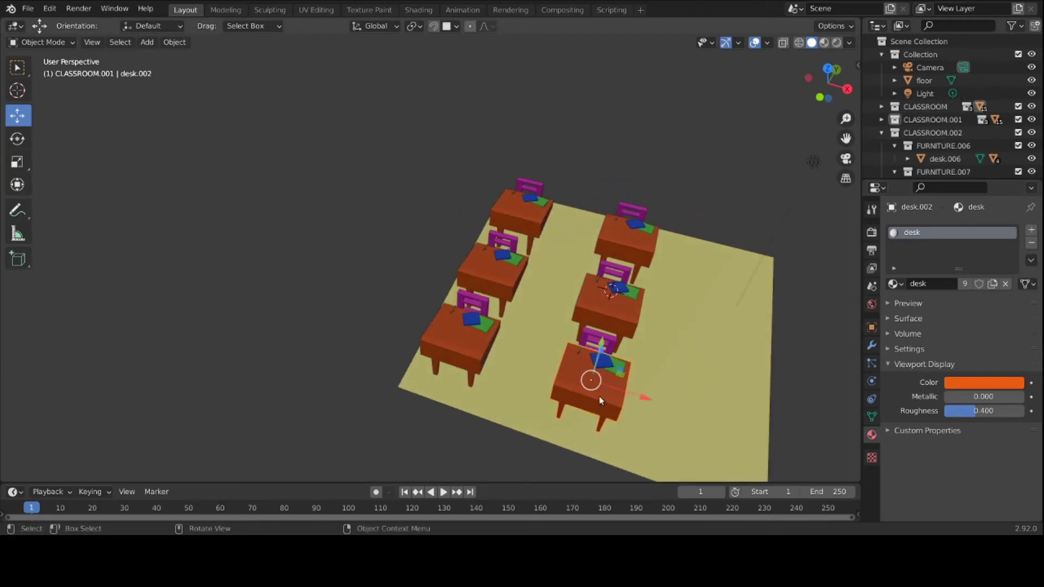
pyautogui.moveTo(639, 396)
pyautogui.mouseDown()
pyautogui.moveTo(661, 391)
pyautogui.moveTo(642, 398)
pyautogui.mouseUp()
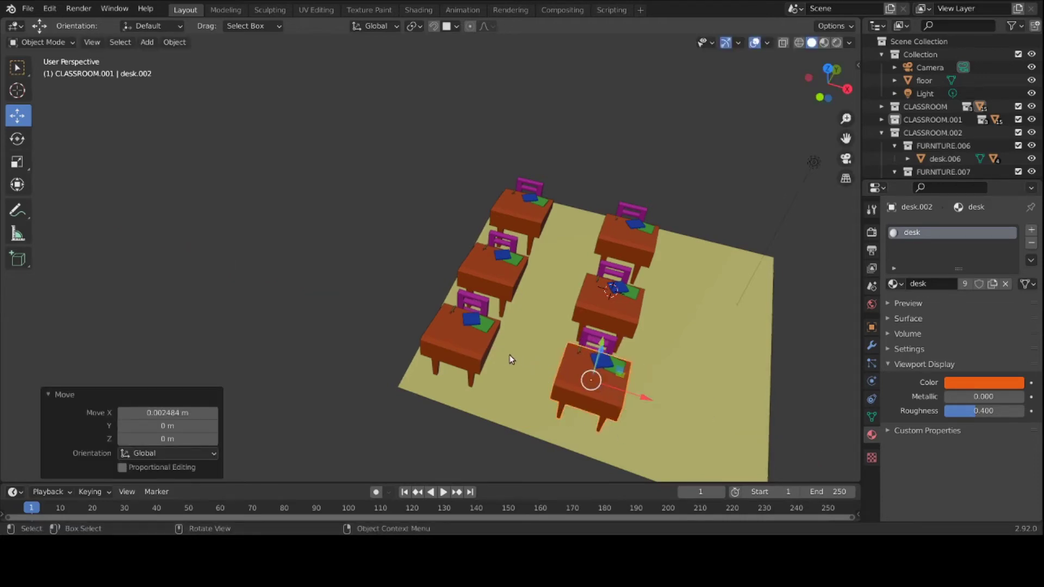
# Step: Move one of the overlapping desk sets at the near end of the first row about 7.63 m along the X axis
pyautogui.click(480, 355)
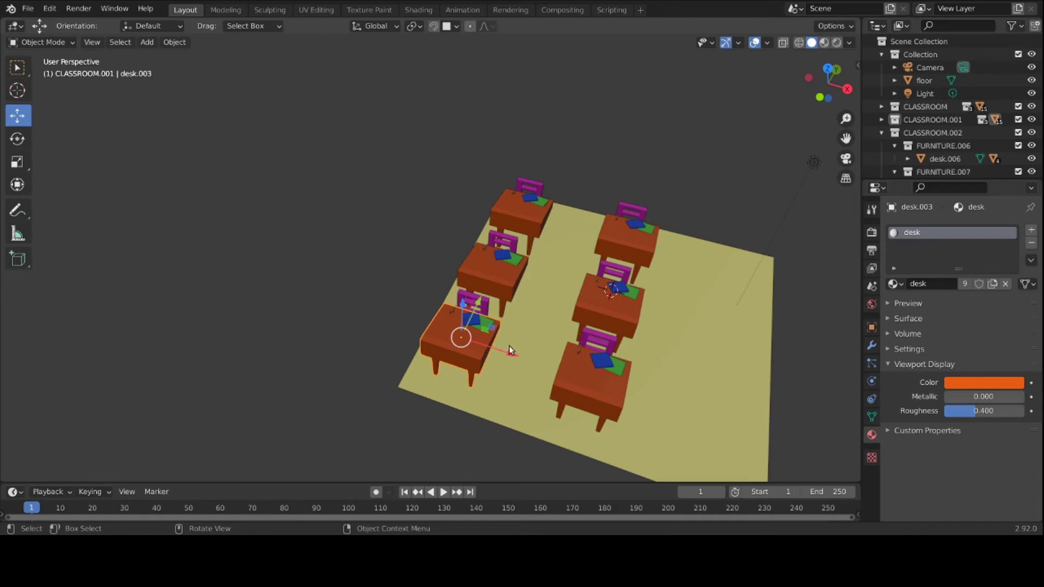
pyautogui.hotkey('shift', 'd')
pyautogui.press('x')
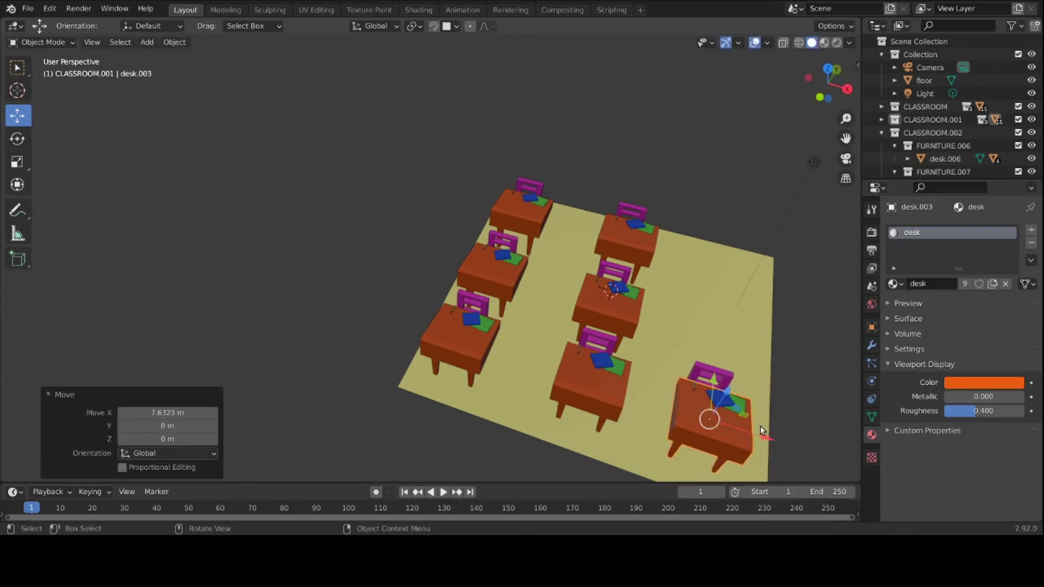
# Step: Move one of the overlapping desk sets in the middle of the first row along the X axis into line with the third row
pyautogui.click(511, 283)
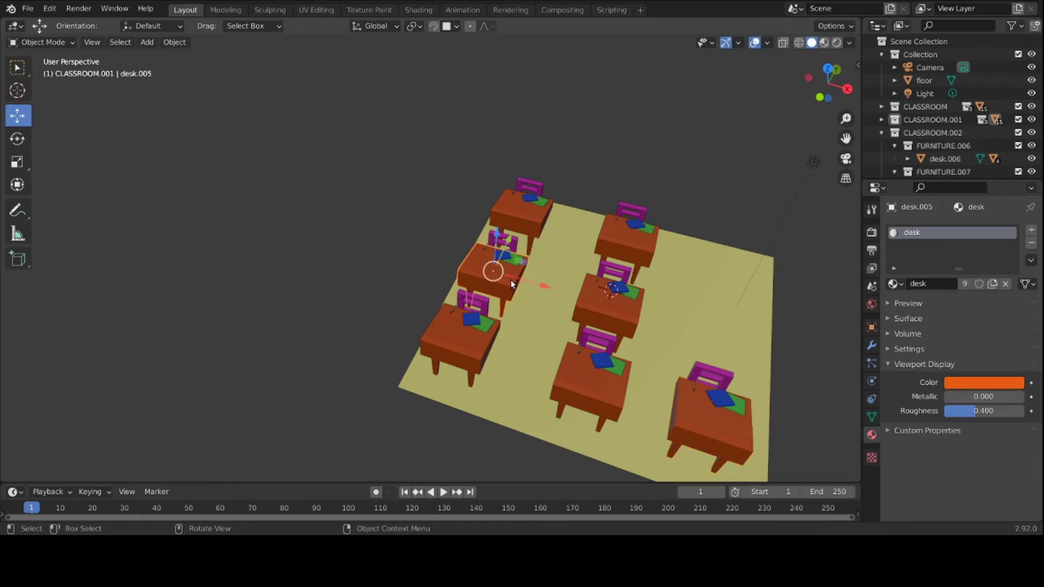
pyautogui.hotkey('shift', 'd')
pyautogui.press('x')
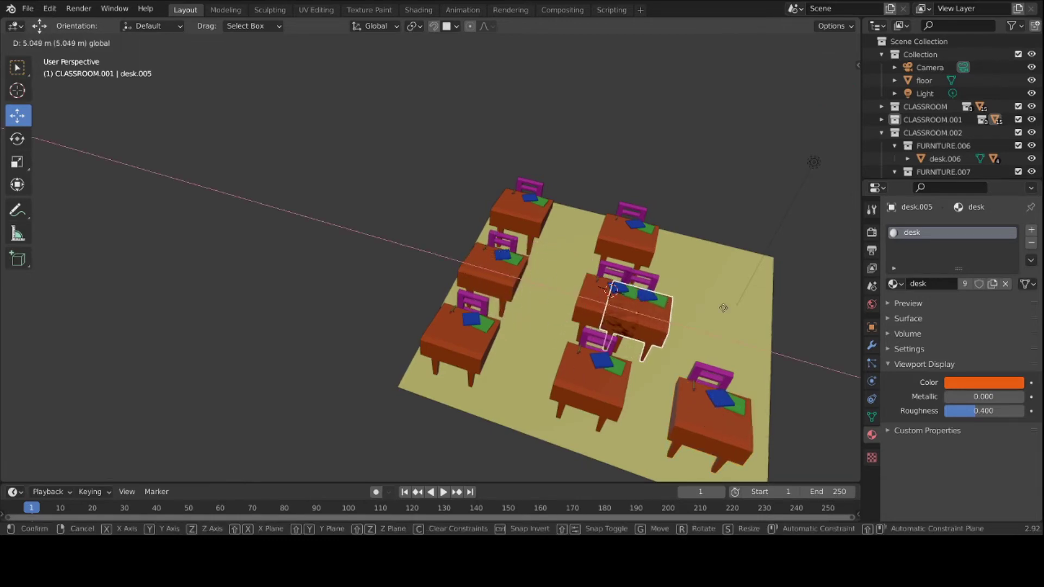
pyautogui.click(767, 318)
# Step: Move one of the overlapping desk sets at the far end of the first row about 7.39 m along the X axis
pyautogui.click(517, 220)
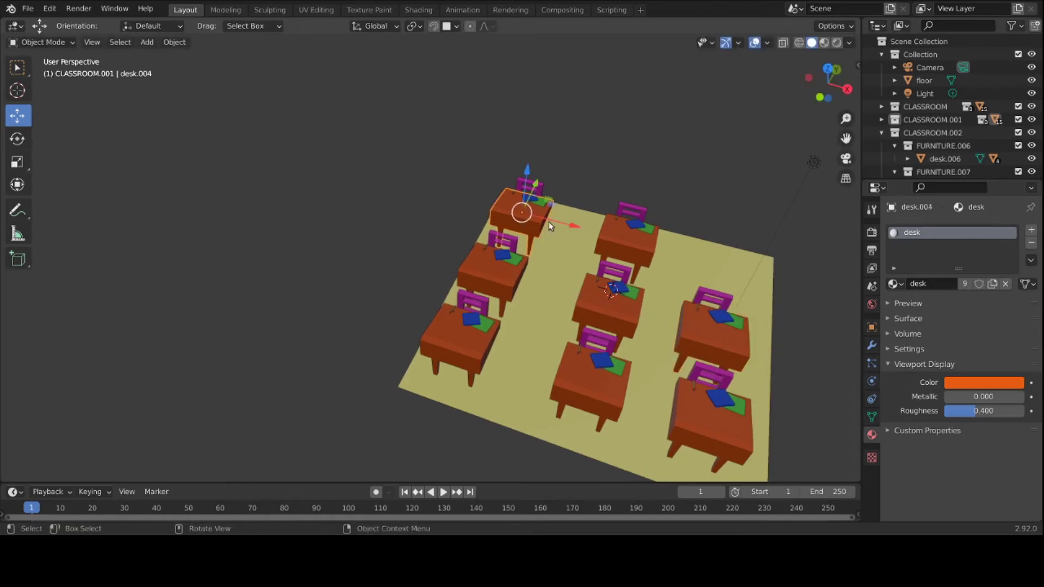
pyautogui.hotkey('shift', 'd')
pyautogui.press('x')
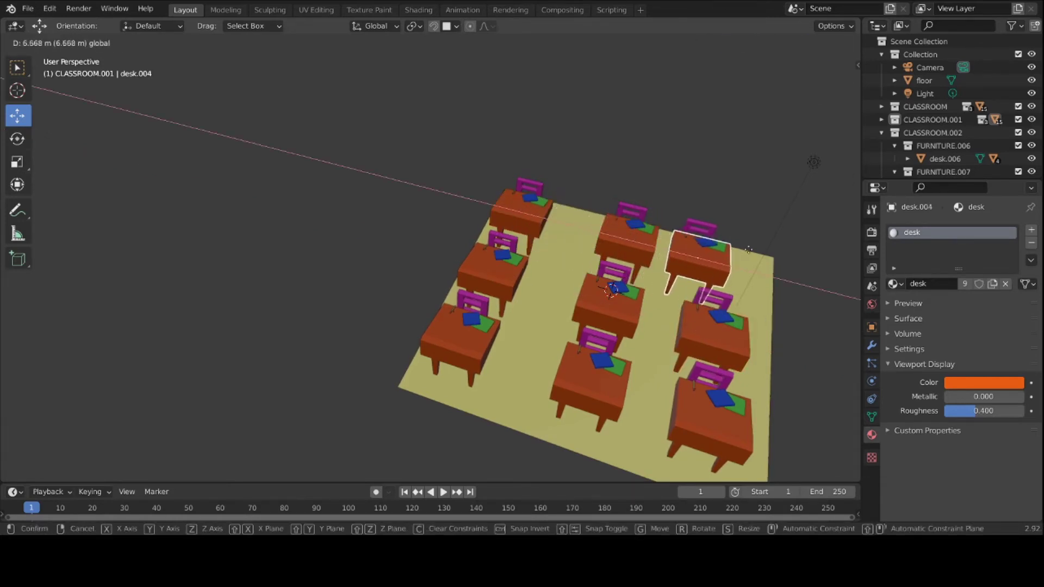
pyautogui.click(768, 252)
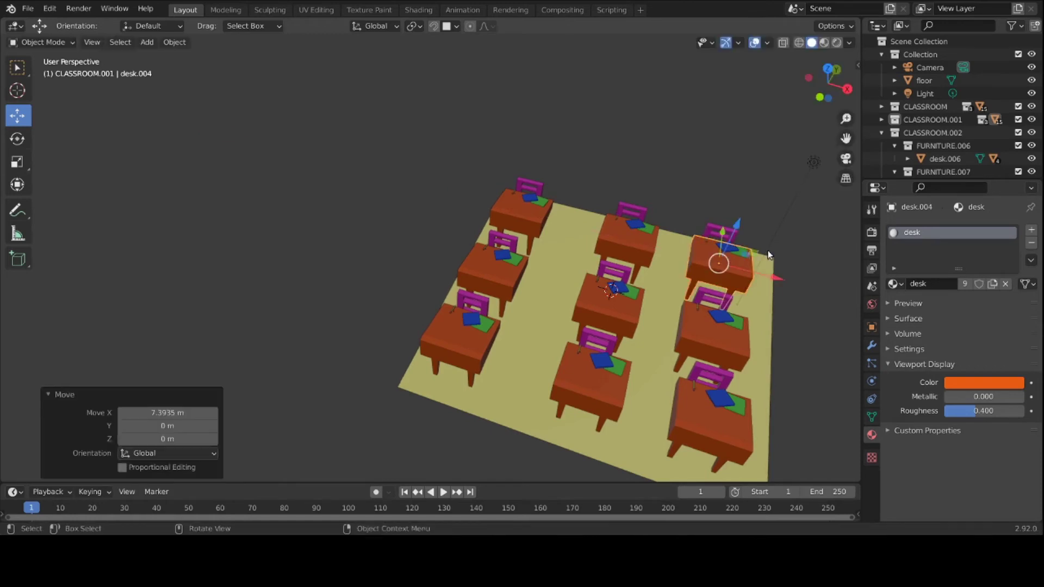
# Step: Shift the near, middle and far desk sets of the second row back along the X axis by about 0.22, 0.16 and 0.19 m
pyautogui.moveTo(613, 273); pyautogui.dragTo(621, 346, button='middle')
pyautogui.click(621, 347)
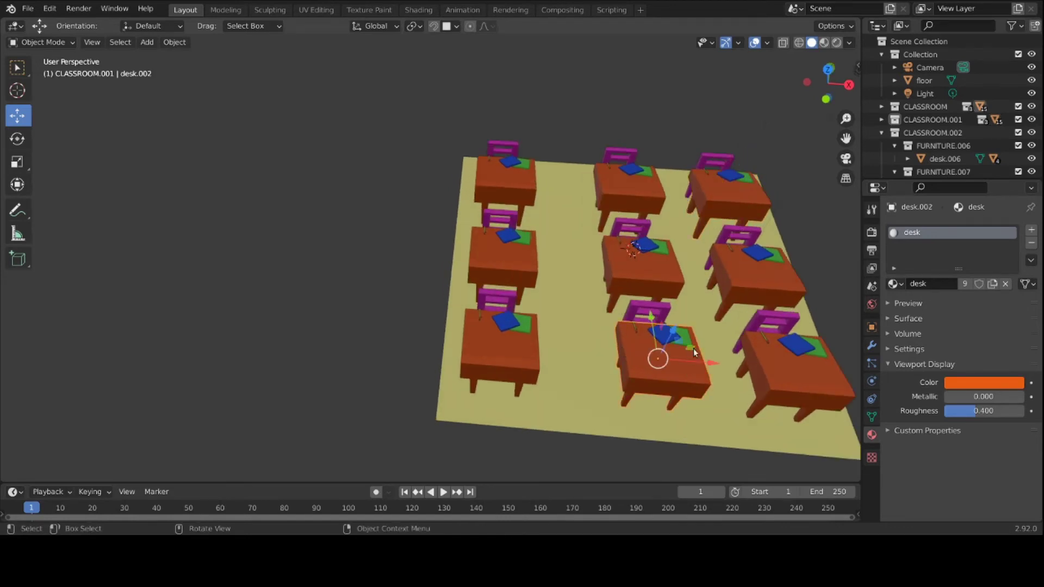
pyautogui.moveTo(711, 363); pyautogui.dragTo(696, 354)
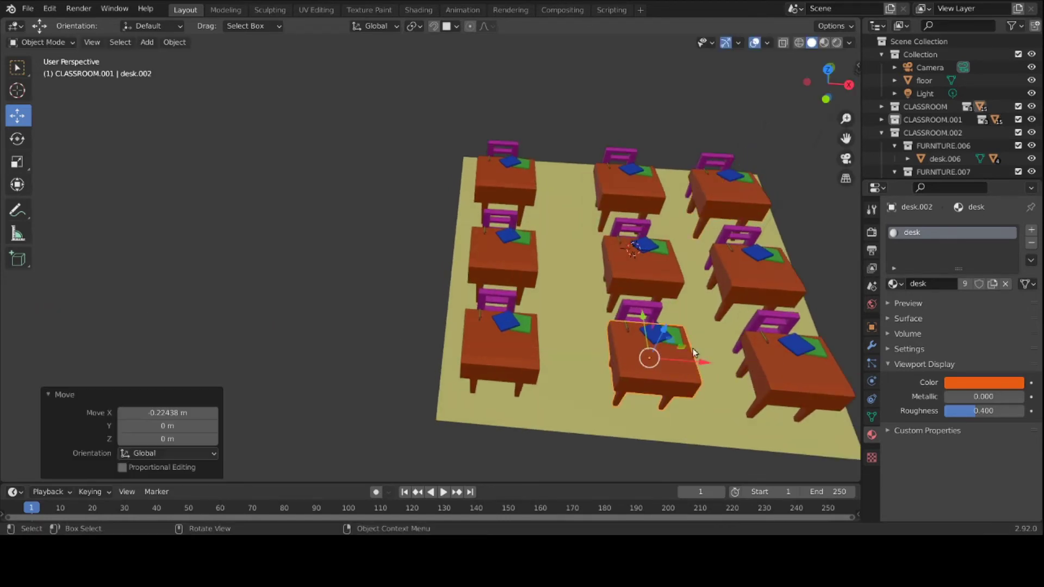
pyautogui.click(668, 289)
pyautogui.moveTo(684, 271); pyautogui.dragTo(677, 272)
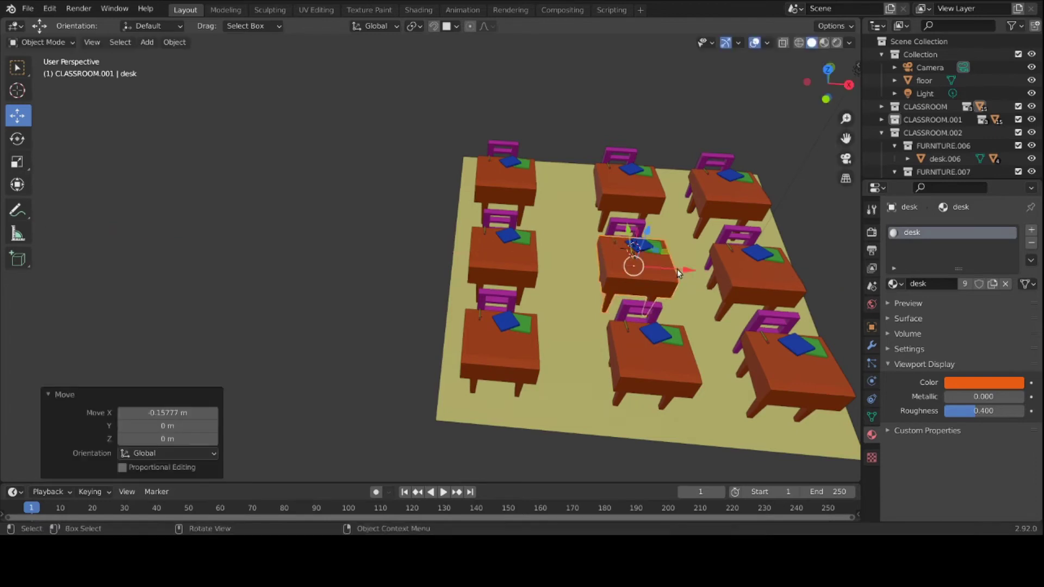
pyautogui.click(640, 191)
pyautogui.moveTo(667, 192); pyautogui.dragTo(657, 197)
# Step: Examine the spacing of the nine desk sets from a low angle, from the top and from an oblique view
pyautogui.moveTo(657, 196)
pyautogui.mouseDown(button='middle')
pyautogui.moveTo(663, 219)
pyautogui.moveTo(658, 178)
pyautogui.mouseUp(button='middle')
pyautogui.scroll(-2, 664, 218)
pyautogui.scroll(2, 663, 218)
pyautogui.scroll(-2, 663, 219)
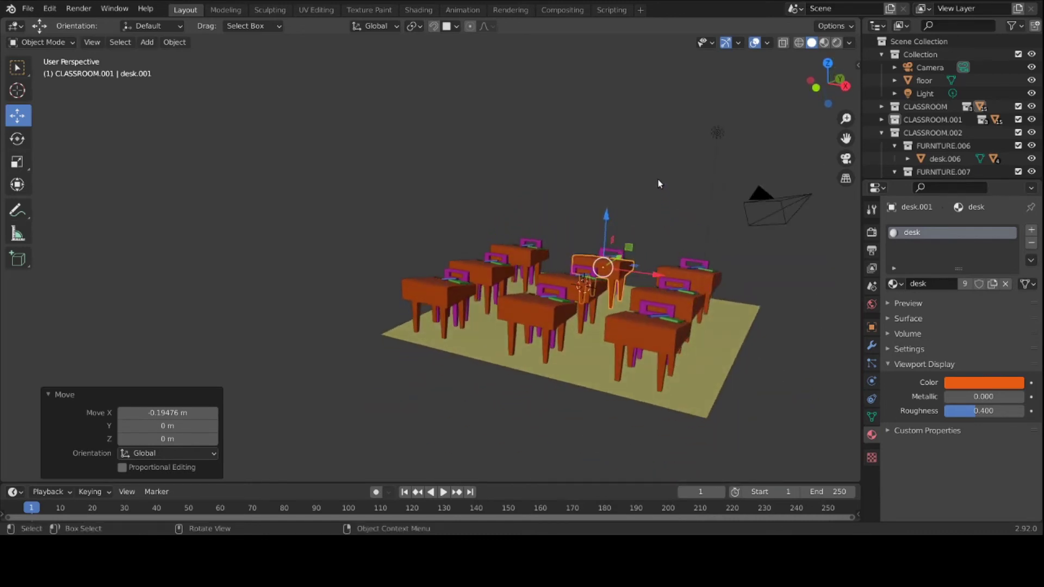
pyautogui.scroll(2, 658, 182)
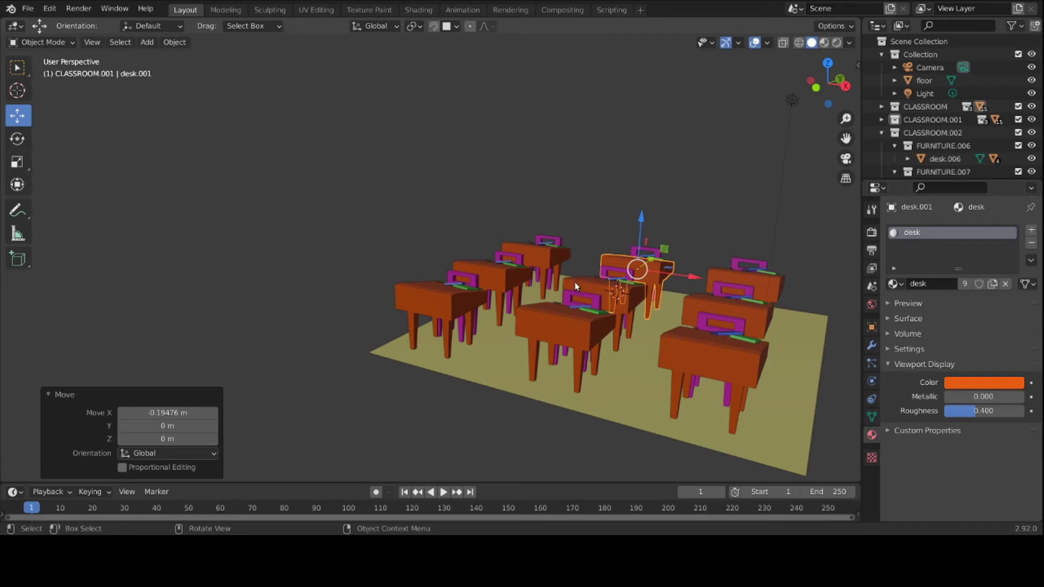
pyautogui.press('`')
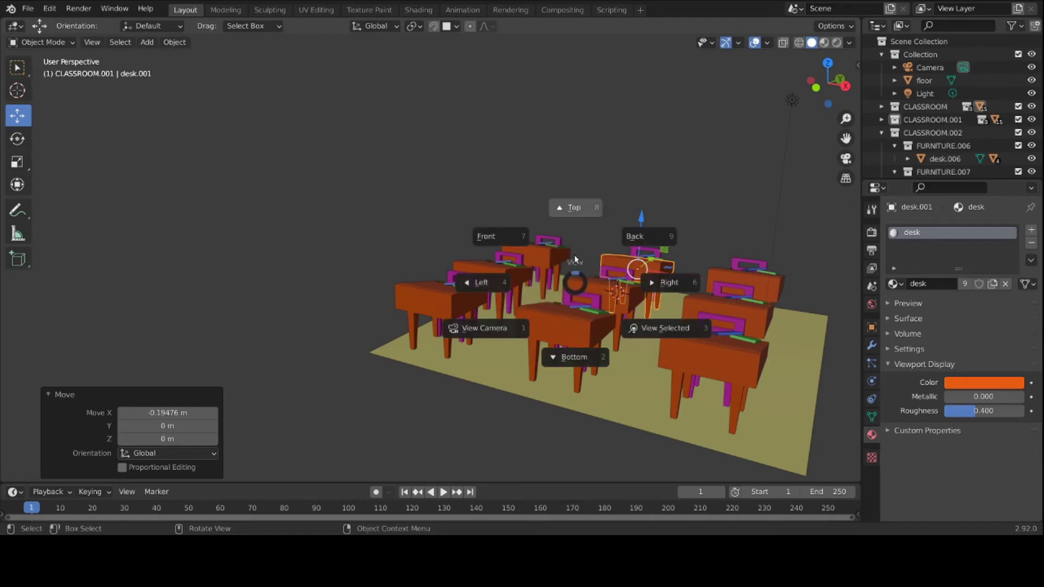
pyautogui.click(567, 207)
pyautogui.scroll(1, 569, 221)
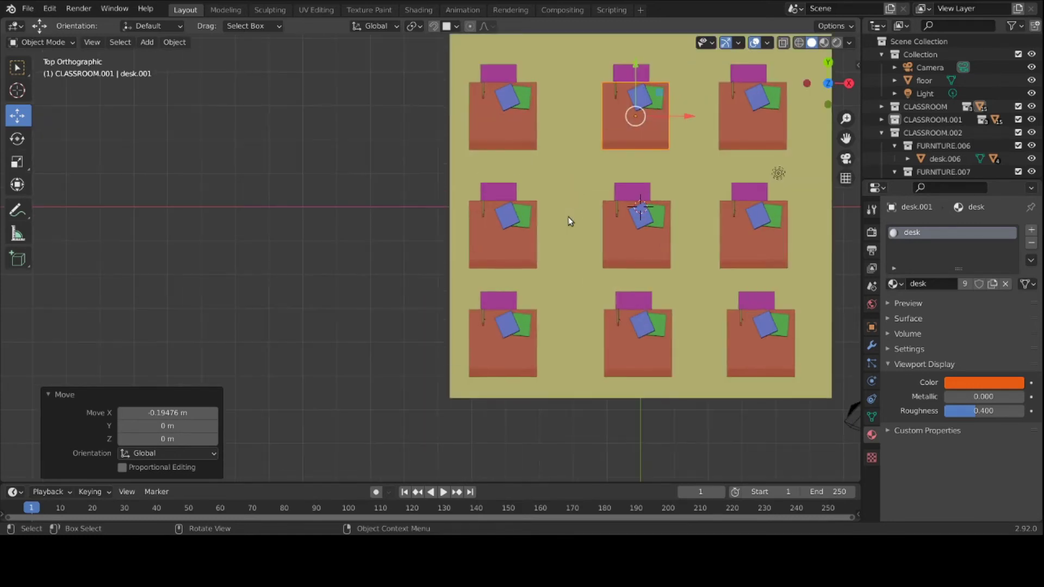
pyautogui.moveTo(569, 245); pyautogui.dragTo(539, 191, button='middle')
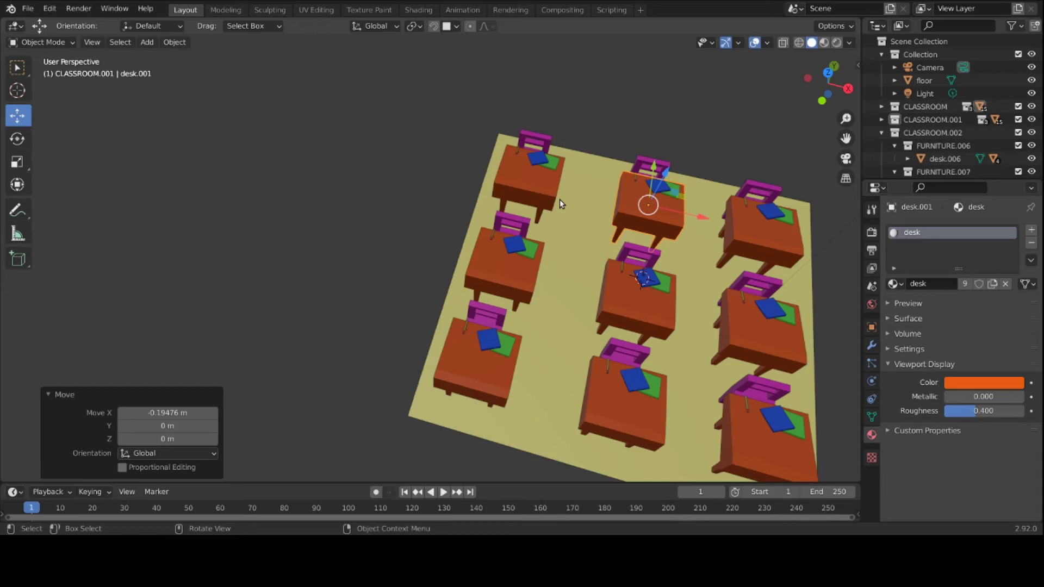
pyautogui.keyDown('shift'); pyautogui.moveTo(553, 227); pyautogui.dragTo(456, 175, button='middle'); pyautogui.keyUp('shift')
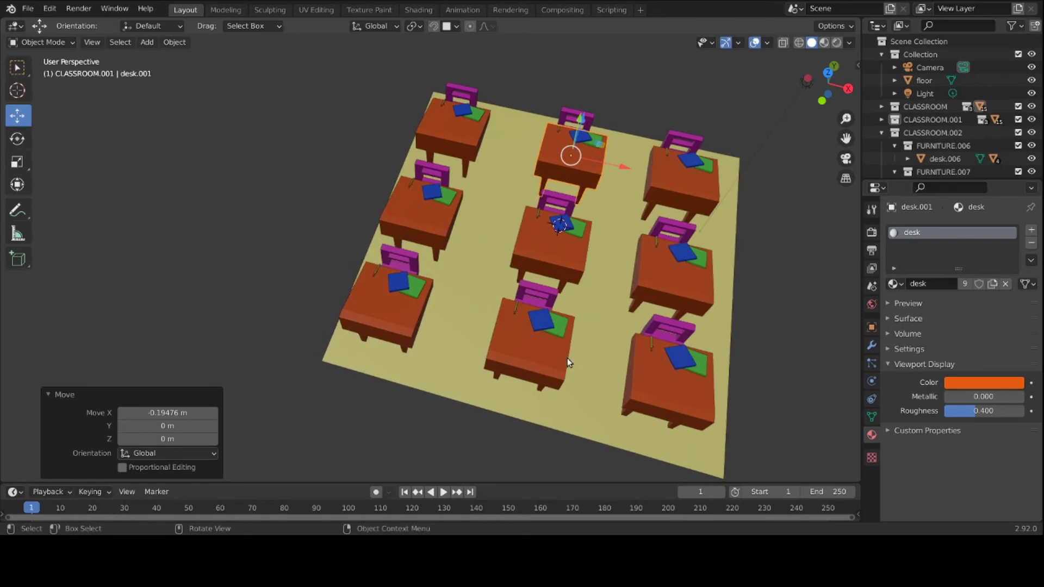
pyautogui.moveTo(512, 340); pyautogui.dragTo(560, 318, button='middle')
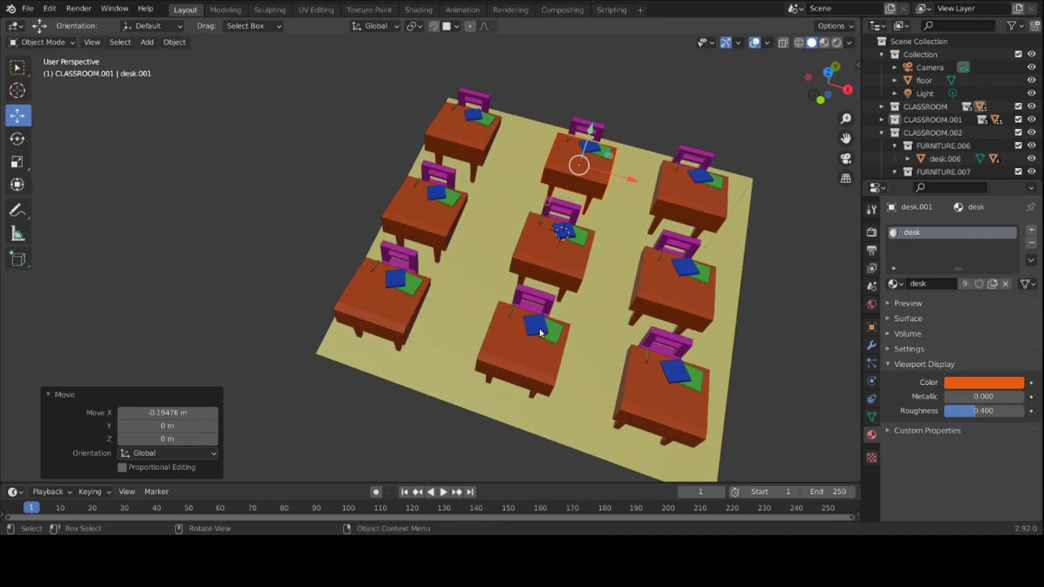
# Step: Lower the blue book on the second row's near desk about 1.42 m and shift the first row's near blue book about 0.54 m in negative X
pyautogui.click(539, 329)
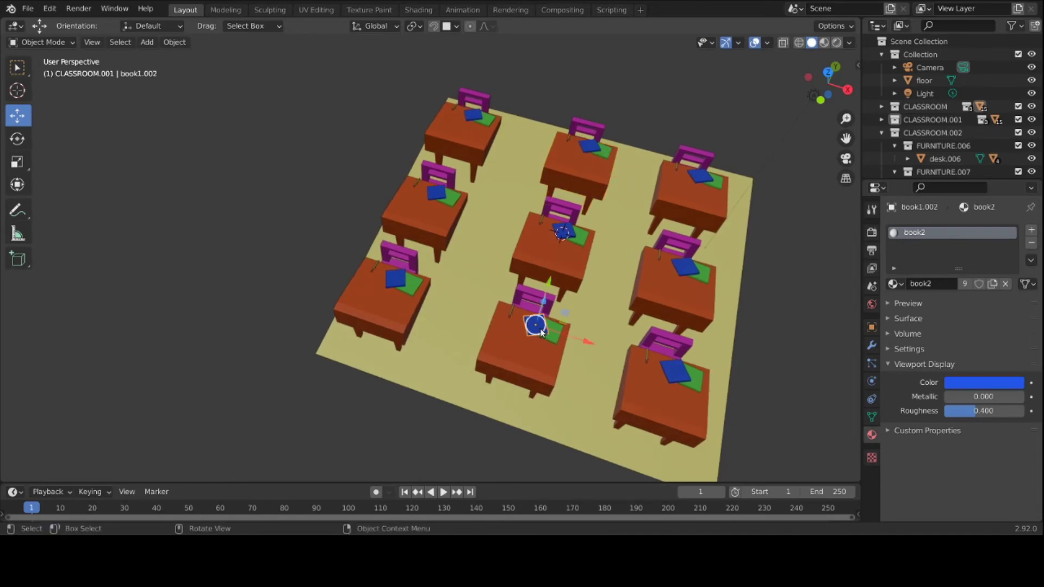
pyautogui.moveTo(544, 303); pyautogui.dragTo(540, 329)
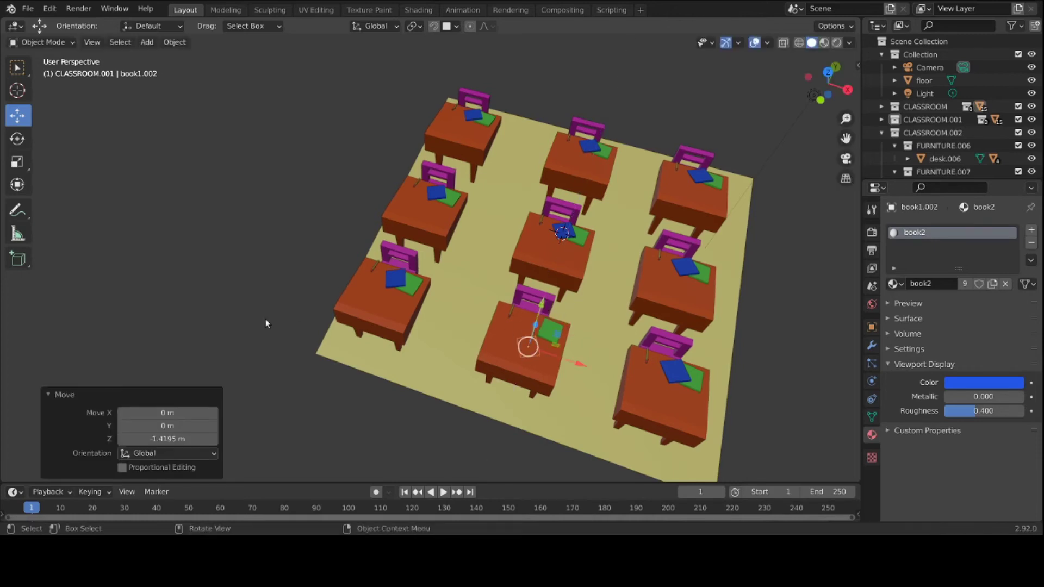
pyautogui.click(396, 280)
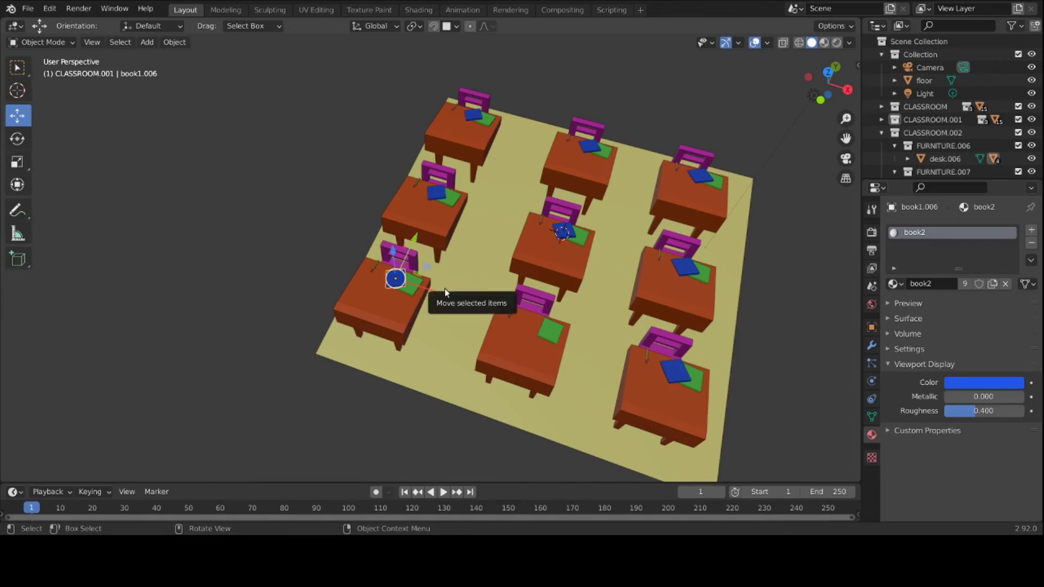
pyautogui.moveTo(427, 290); pyautogui.dragTo(424, 287)
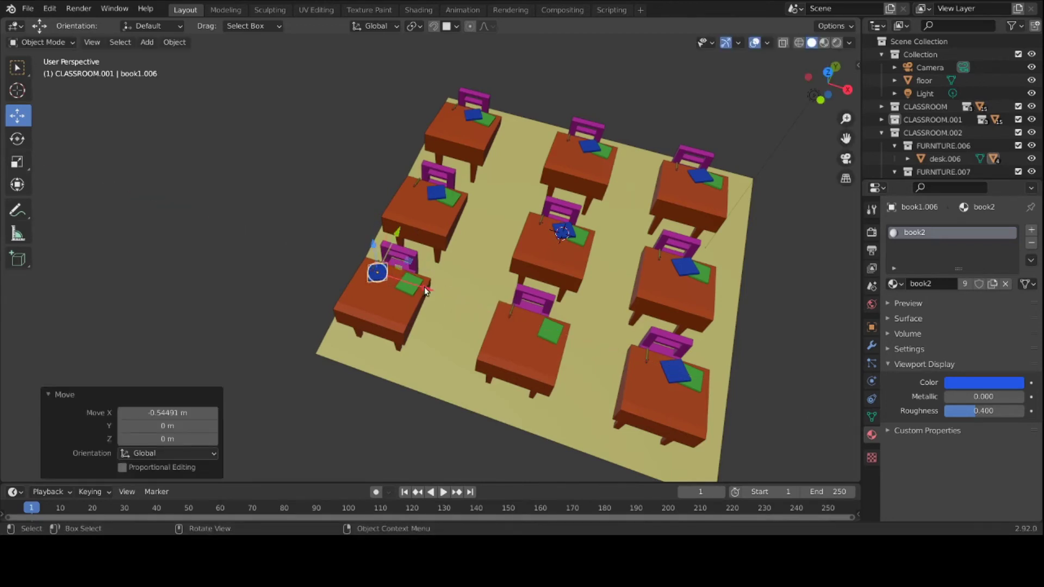
# Step: Shift the first row's middle blue book about 0.48 m in negative X and its far blue book about 0.72 m in negative Y
pyautogui.click(439, 193)
pyautogui.moveTo(483, 206); pyautogui.dragTo(467, 202)
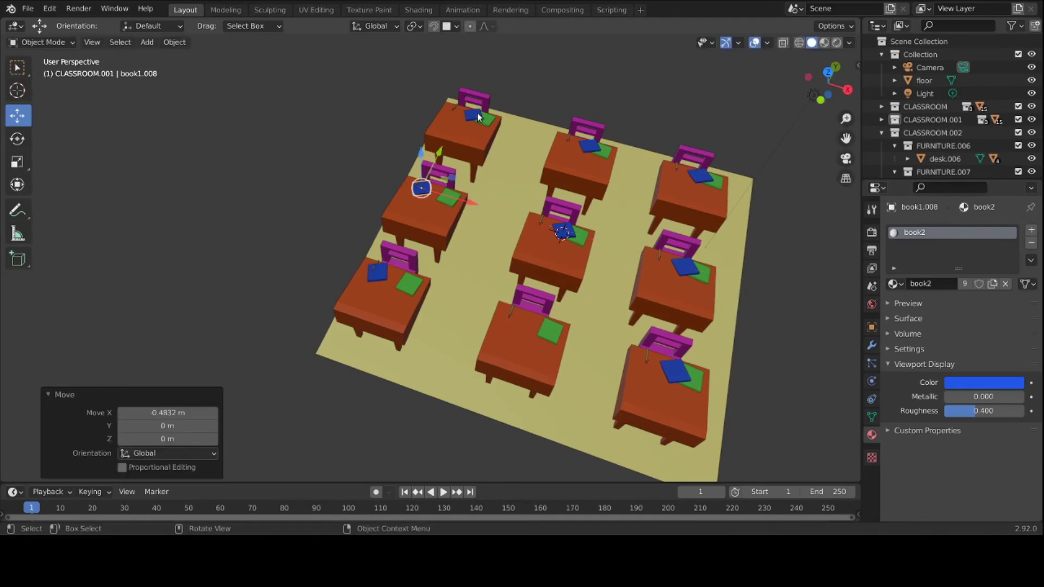
pyautogui.click(475, 117)
pyautogui.moveTo(485, 88); pyautogui.dragTo(479, 103)
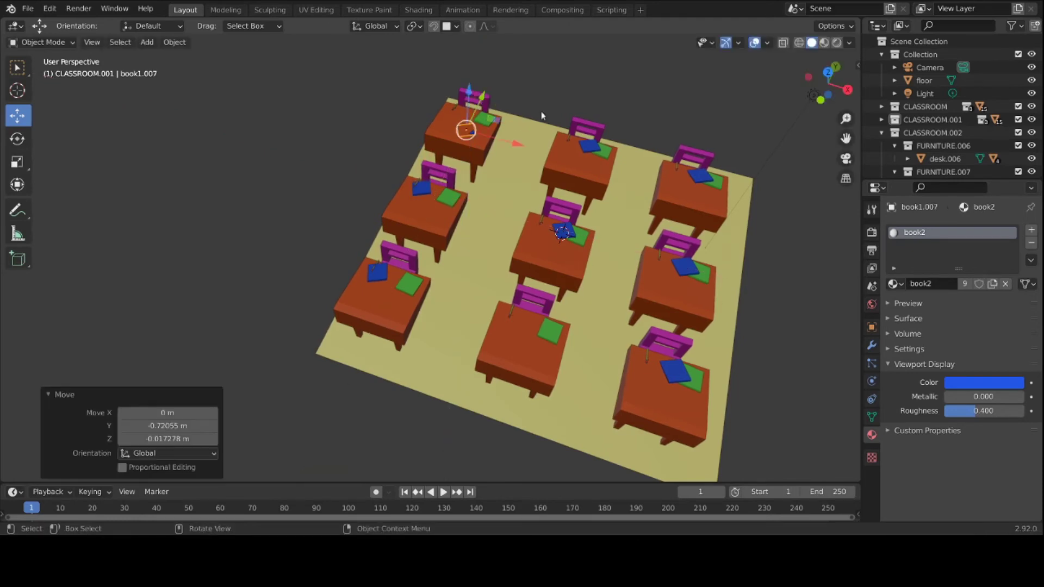
# Step: Shift the blue books on the far desks of the second and third rows in negative X, the latter by about 0.39 m
pyautogui.click(591, 147)
pyautogui.moveTo(630, 153); pyautogui.dragTo(618, 150)
pyautogui.click(705, 173)
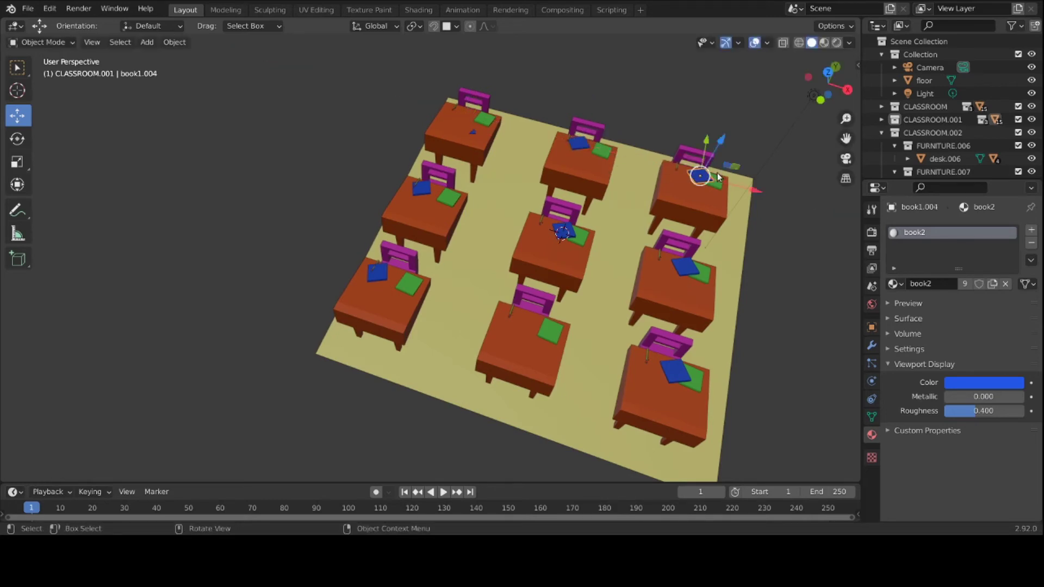
pyautogui.moveTo(750, 185); pyautogui.dragTo(732, 180)
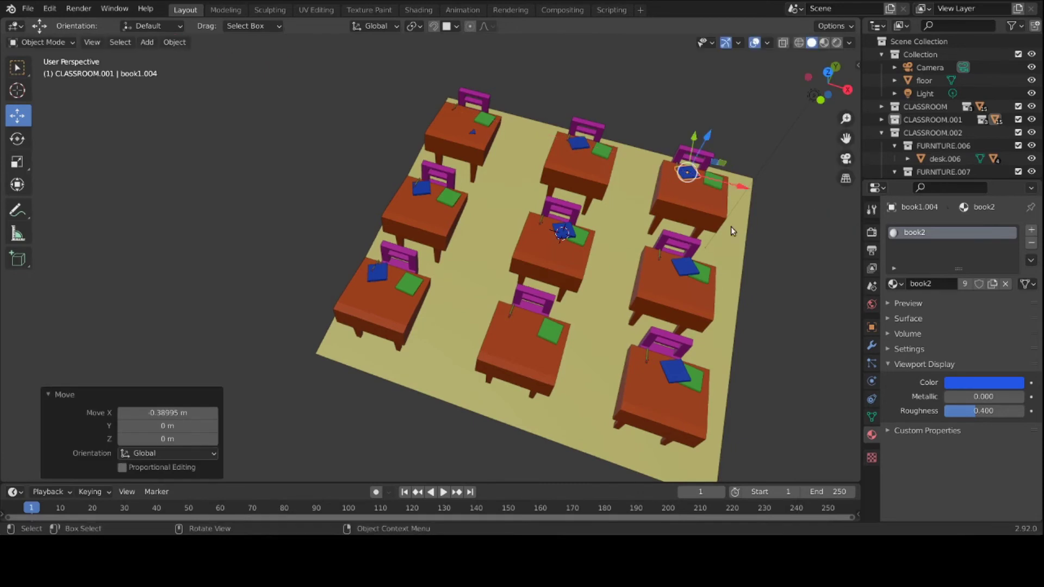
# Step: Move the blue book on the third row's middle desk about 0.37 m in negative X and about 0.78 m in negative Y
pyautogui.click(692, 265)
pyautogui.moveTo(747, 283); pyautogui.dragTo(731, 280)
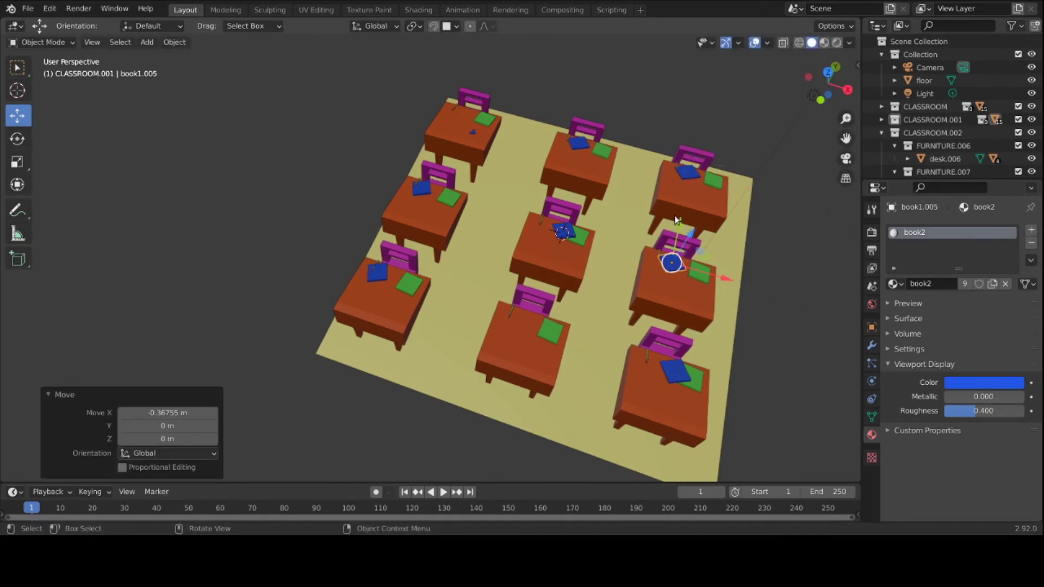
pyautogui.press('g')
pyautogui.press('y')
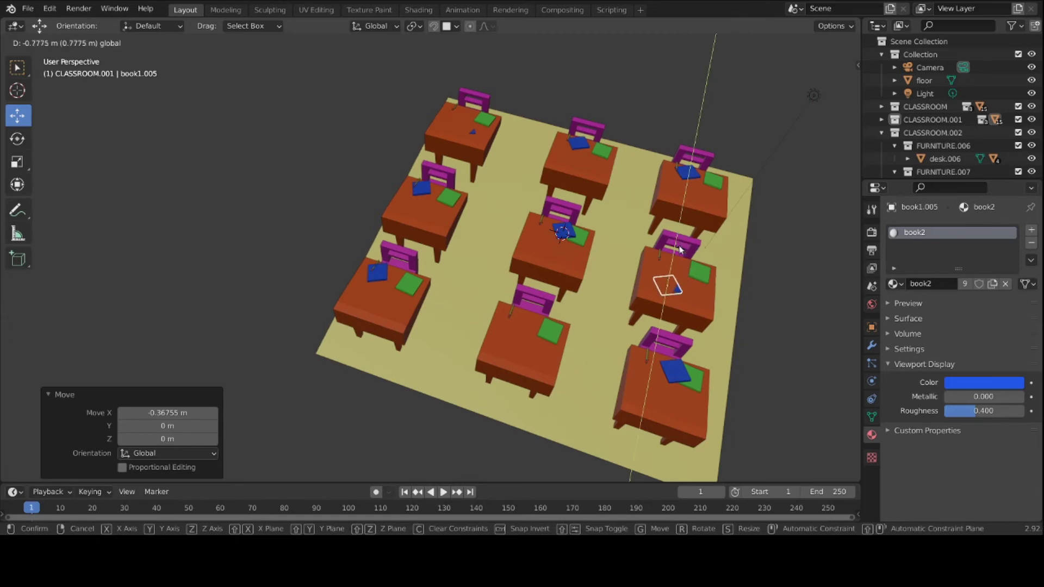
pyautogui.click(680, 246)
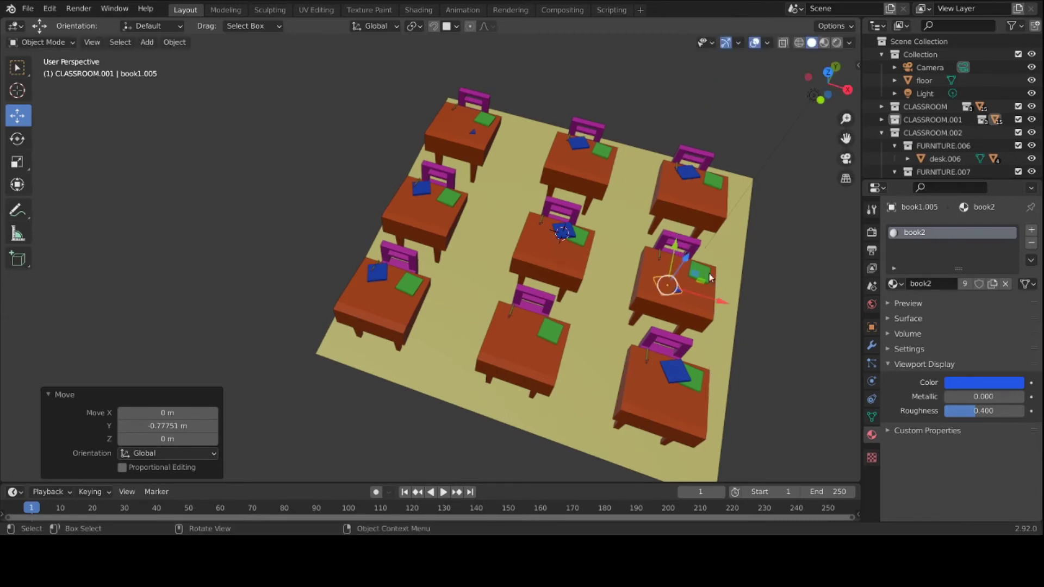
# Step: Rotate the green book on the third row's far desk about 44.8° and lower the second row's far green book about 0.45 m
pyautogui.click(717, 182)
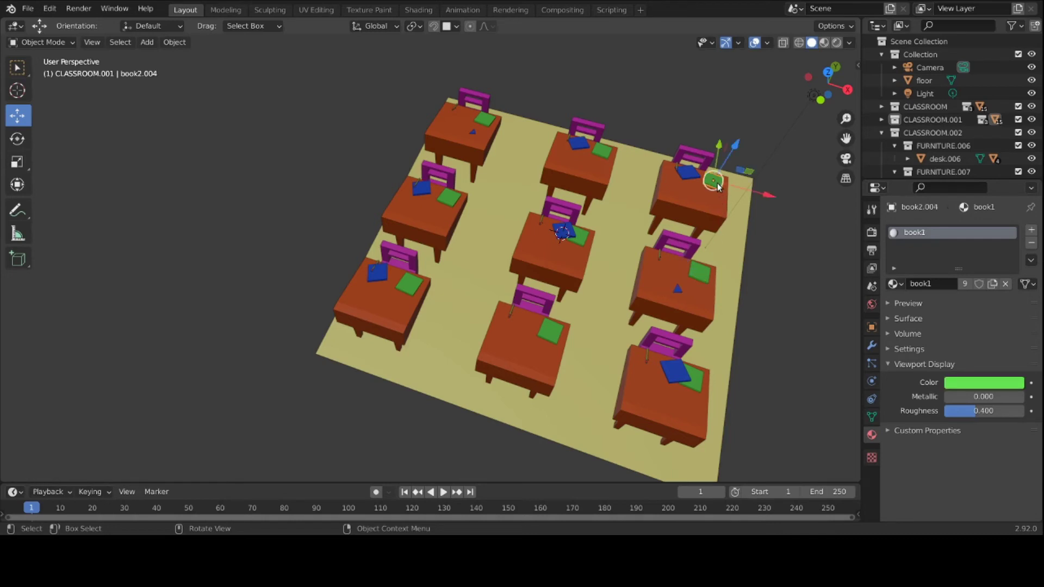
pyautogui.press('r')
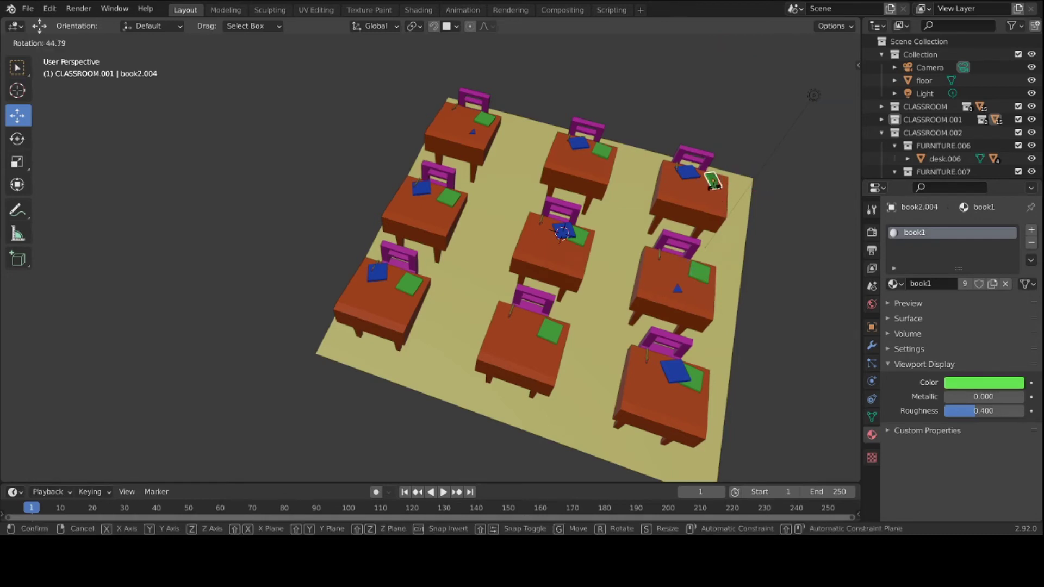
pyautogui.click(716, 185)
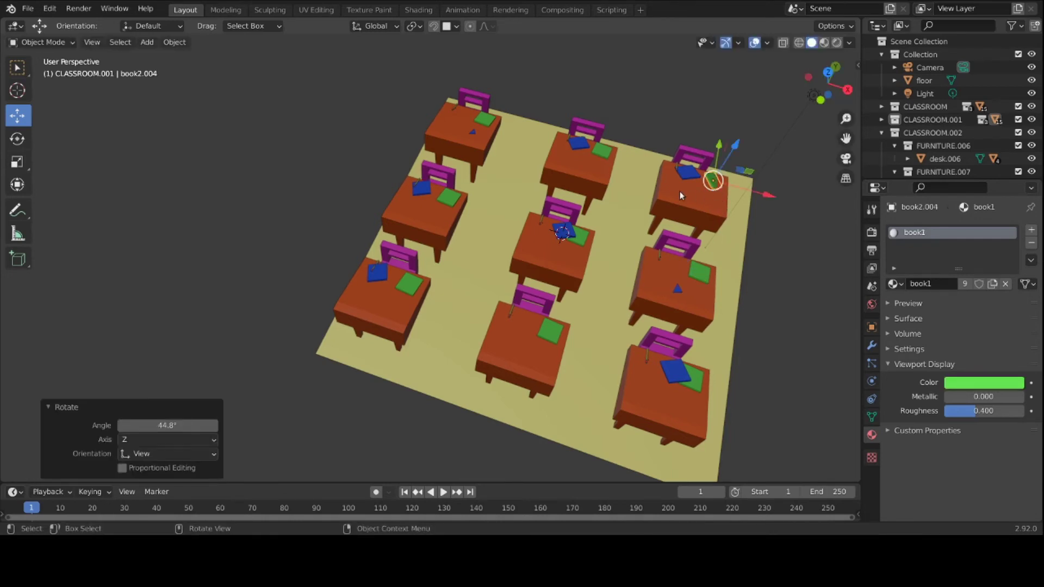
pyautogui.click(604, 156)
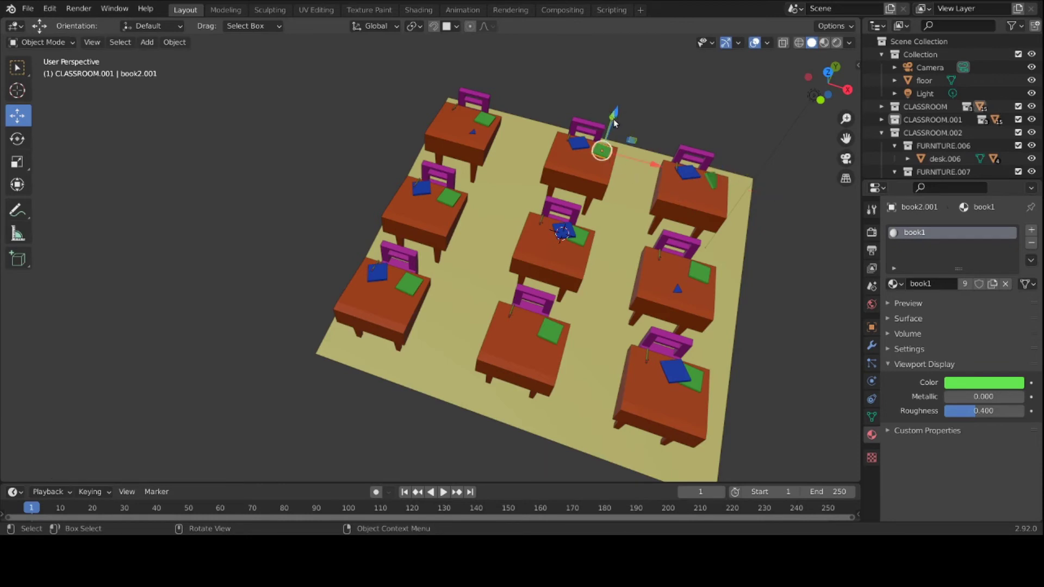
pyautogui.moveTo(613, 122); pyautogui.dragTo(613, 139)
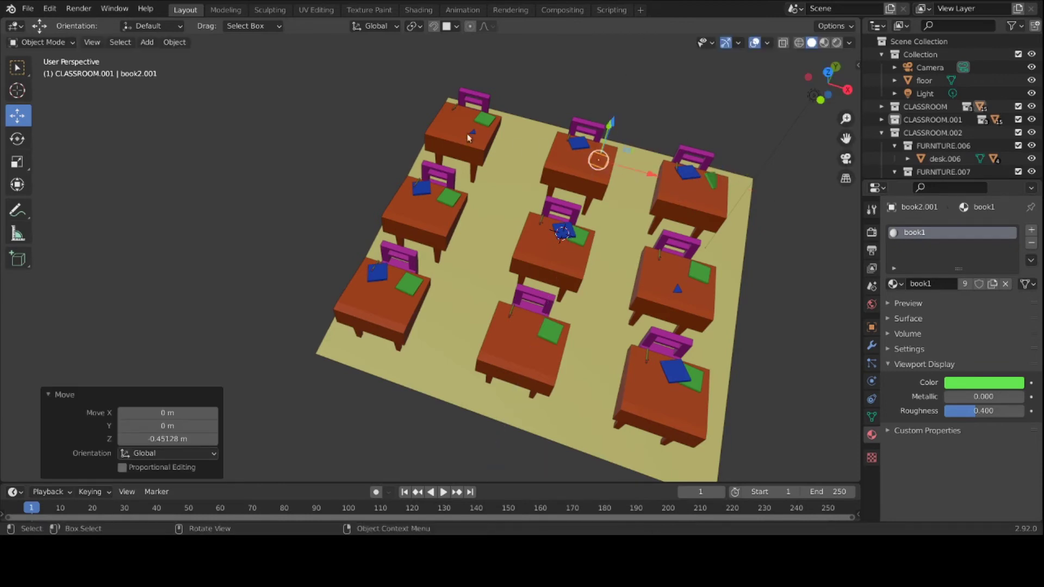
# Step: Shift the first row's far green book about 0.58 m in negative X and its middle green book about 0.52 m in negative Y
pyautogui.click(491, 119)
pyautogui.moveTo(533, 128); pyautogui.dragTo(505, 129)
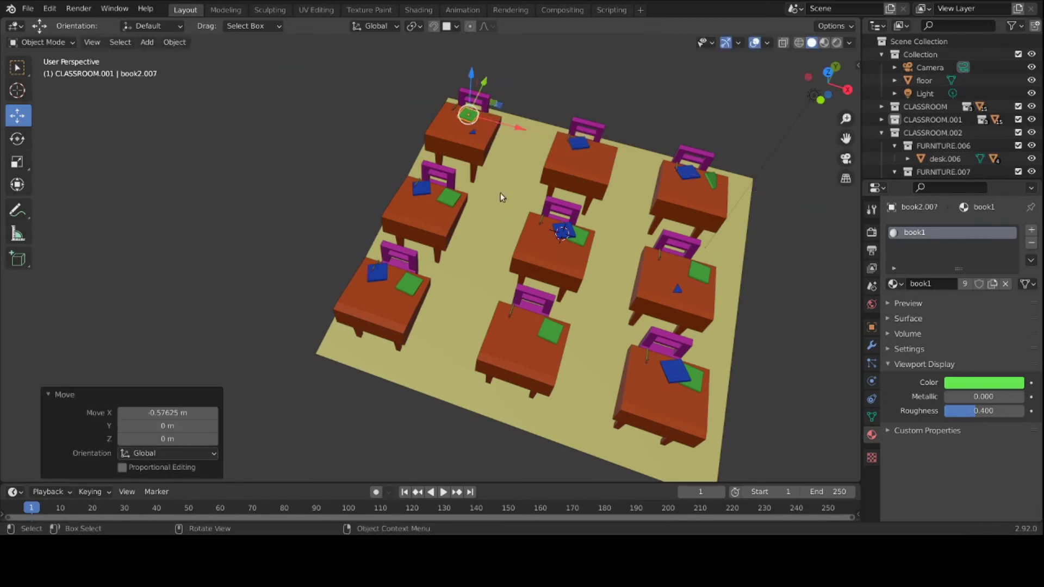
pyautogui.click(454, 202)
pyautogui.moveTo(467, 171); pyautogui.dragTo(460, 180)
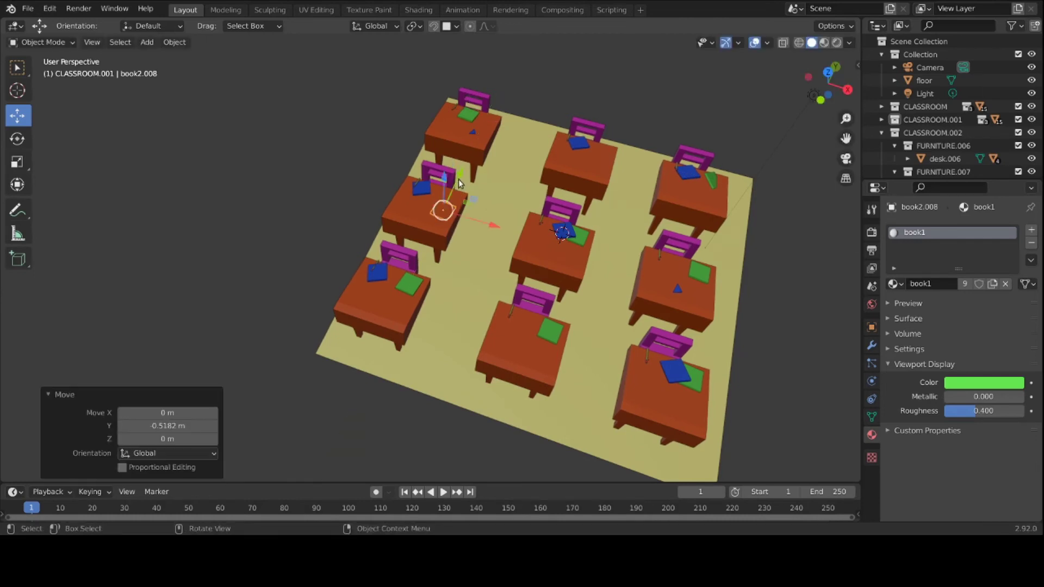
# Step: Rotate the green book on the first row's near desk about 23.6°
pyautogui.click(410, 285)
pyautogui.press('r')
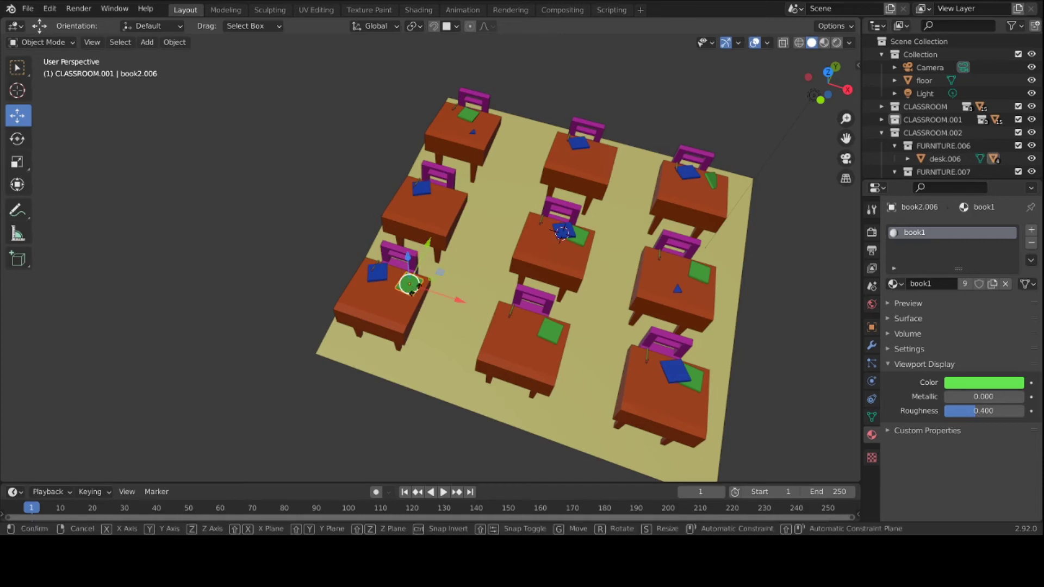
pyautogui.click(417, 290)
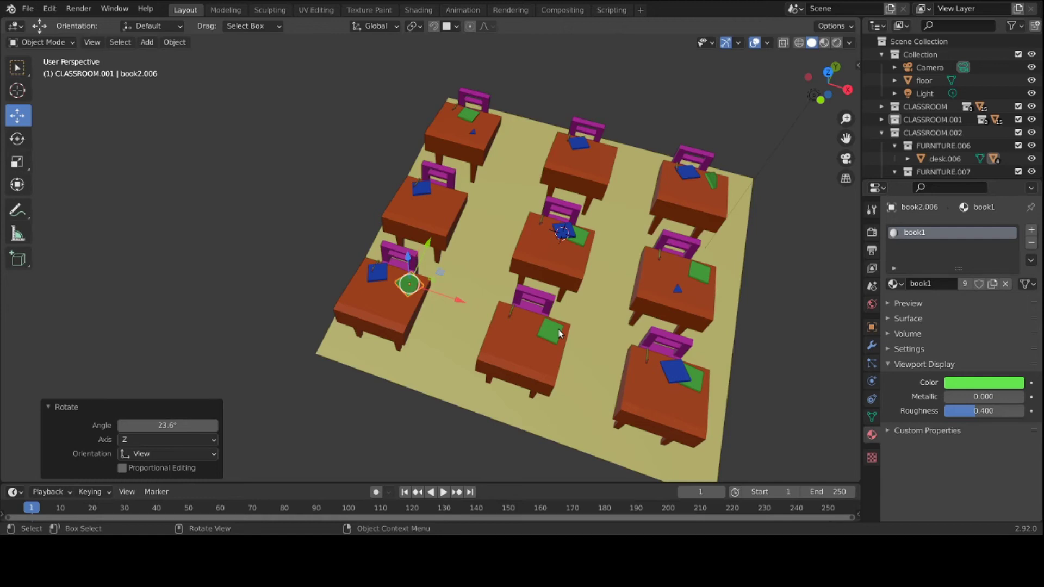
# Step: Raise the partly sunken blue book on the first row's far desk about 0.30 m in Z
pyautogui.moveTo(386, 294); pyautogui.dragTo(555, 265, button='middle')
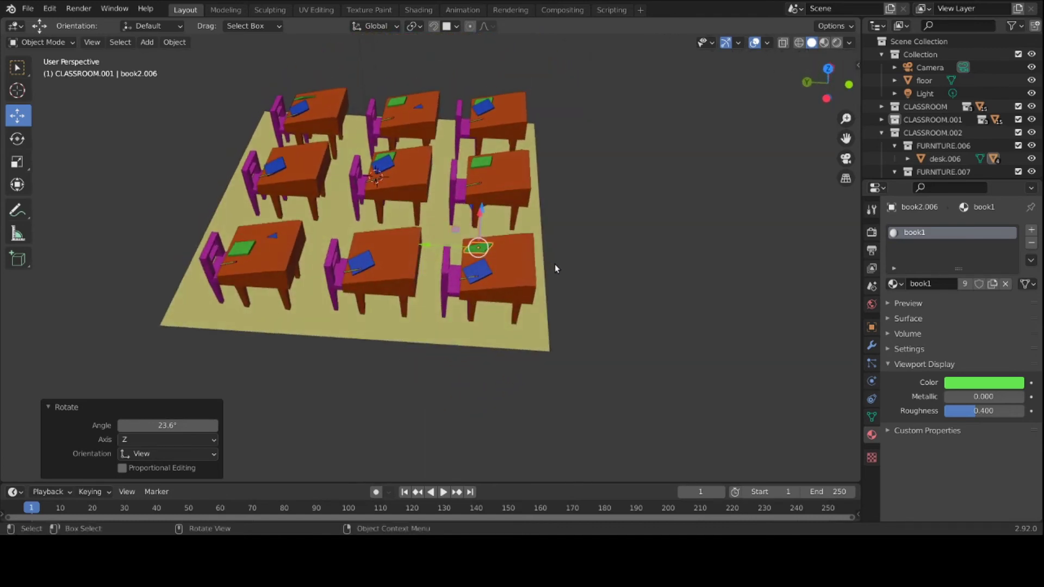
pyautogui.click(278, 232)
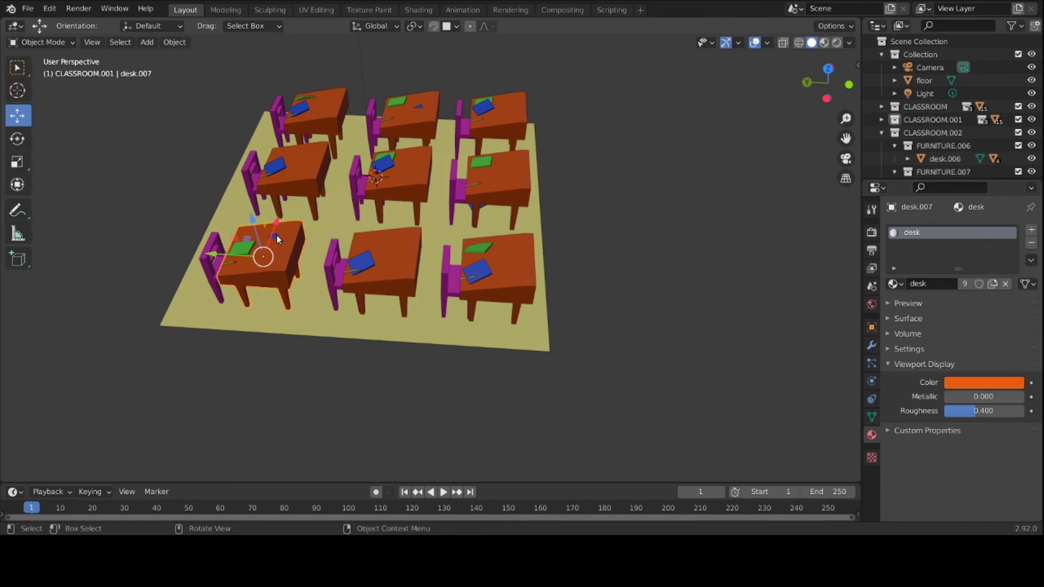
pyautogui.click(276, 235)
pyautogui.moveTo(262, 229); pyautogui.dragTo(263, 216)
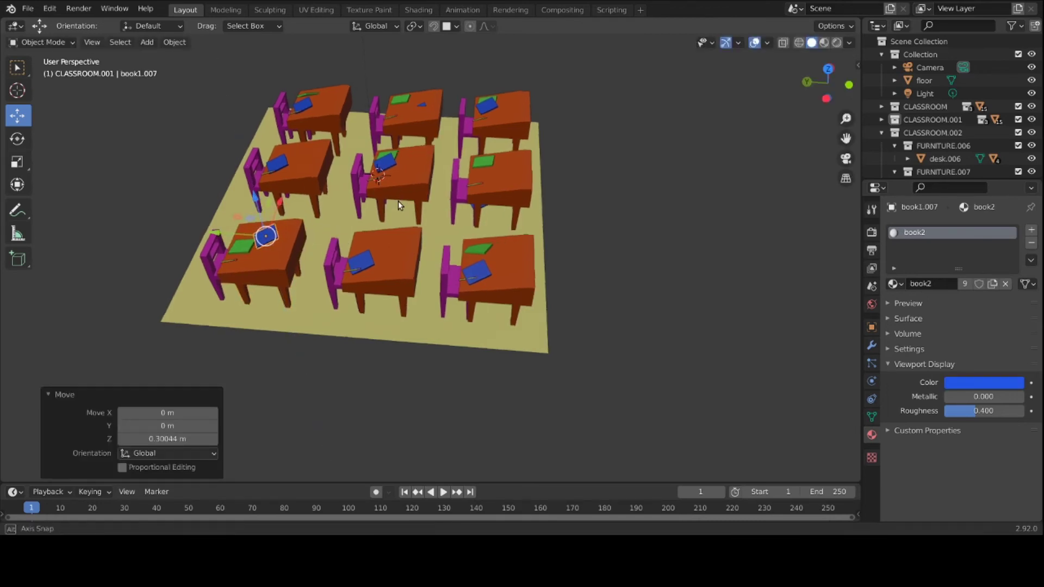
pyautogui.moveTo(399, 200); pyautogui.dragTo(376, 213, button='middle')
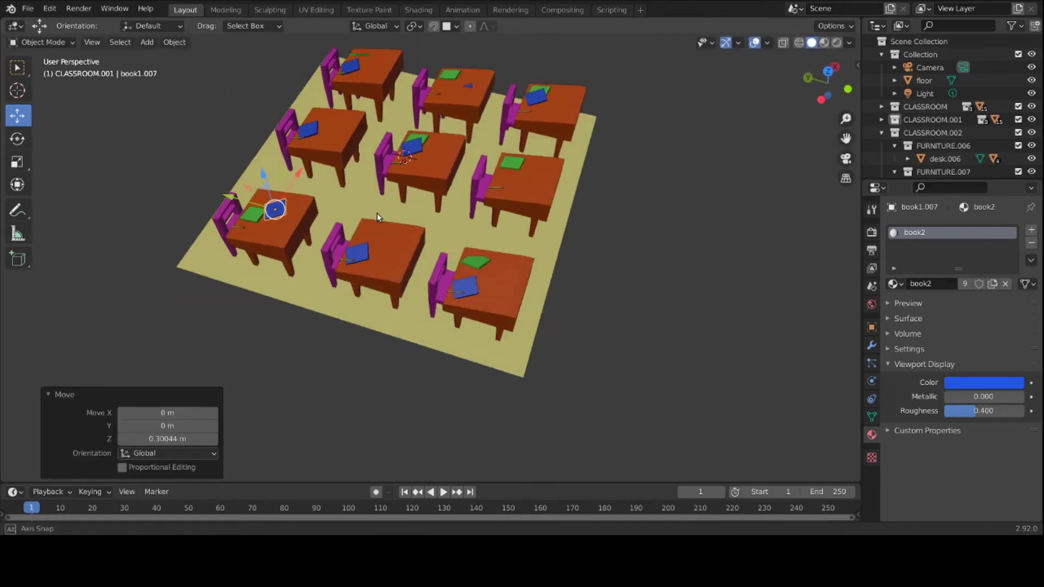
# Step: Raise the third row's middle desk about 0.10 m and the partly sunken blue book on it about 0.21 m
pyautogui.click(471, 87)
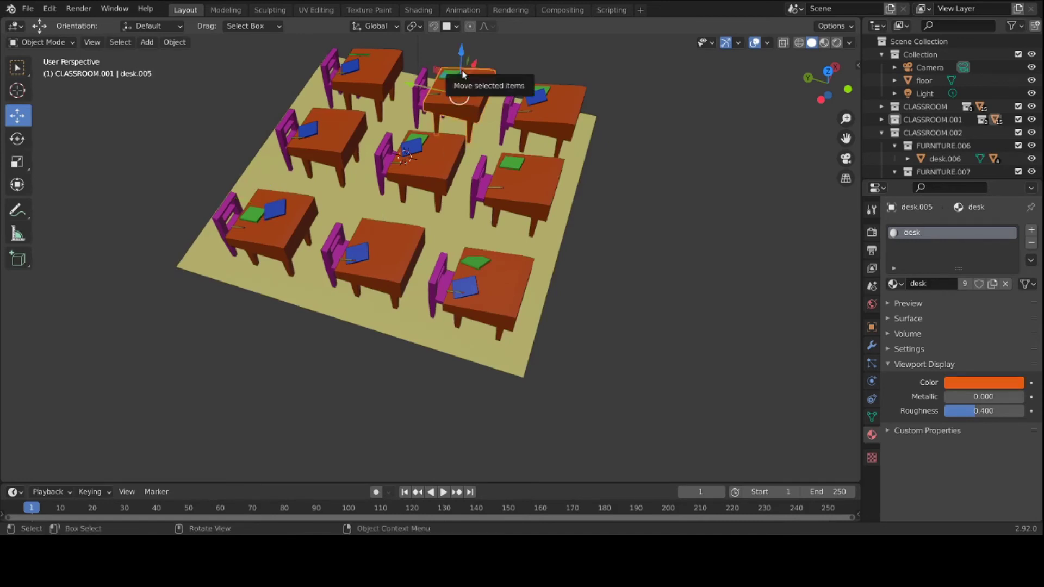
pyautogui.moveTo(460, 68); pyautogui.dragTo(460, 66)
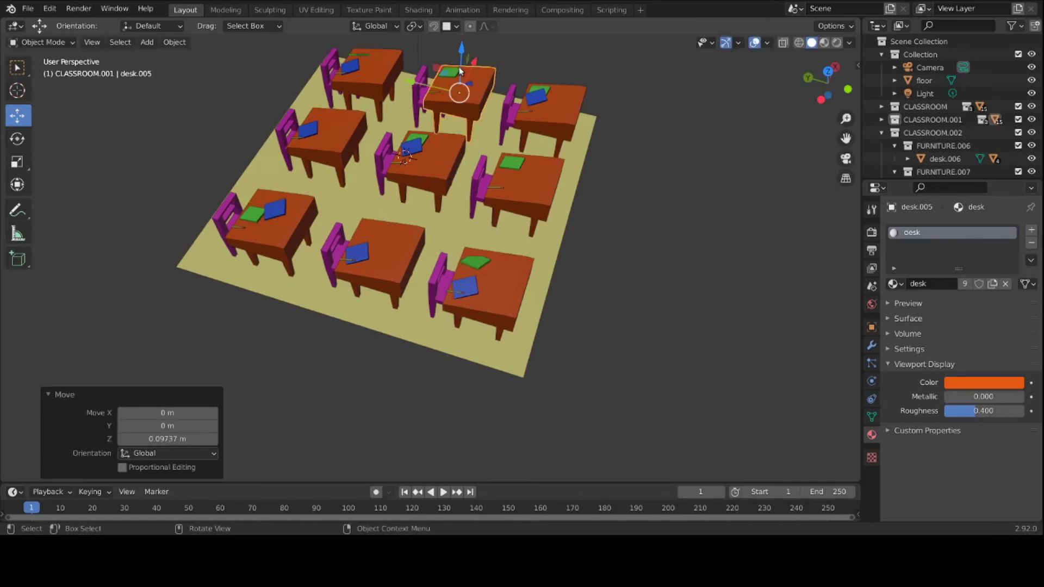
pyautogui.click(464, 74)
pyautogui.scroll(1, 464, 74)
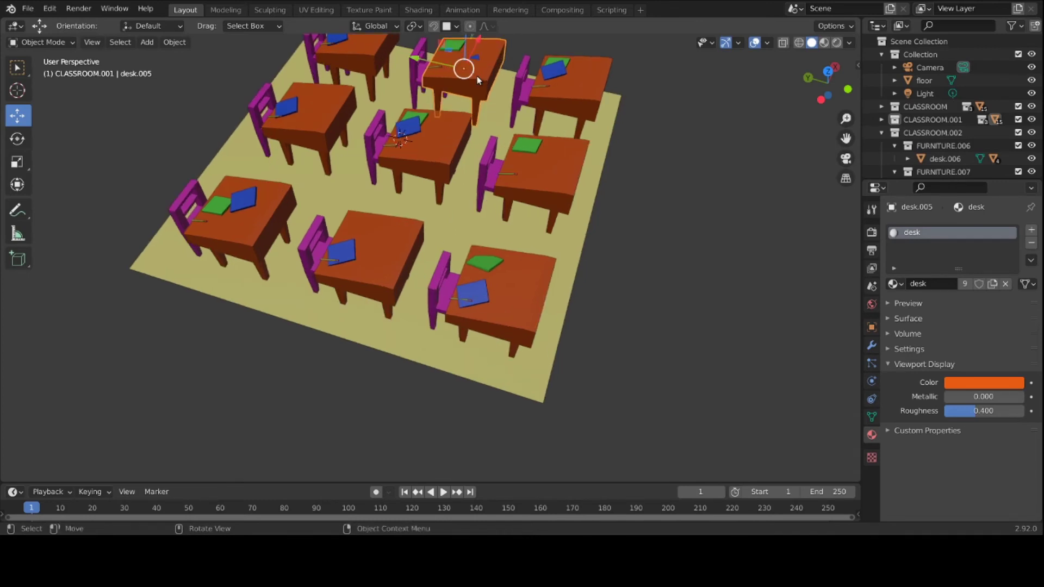
pyautogui.click(479, 54)
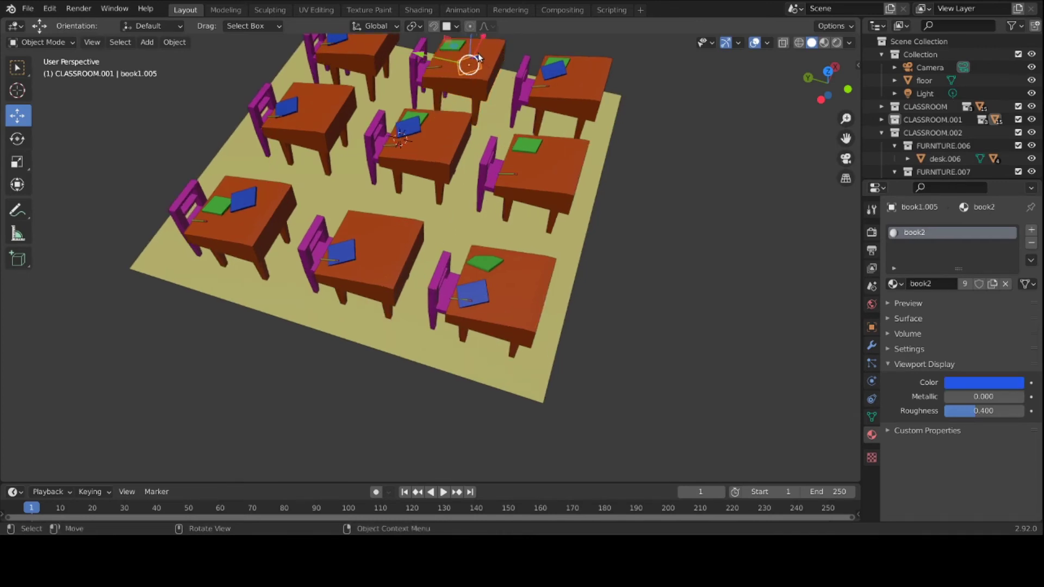
pyautogui.moveTo(471, 47); pyautogui.dragTo(473, 475)
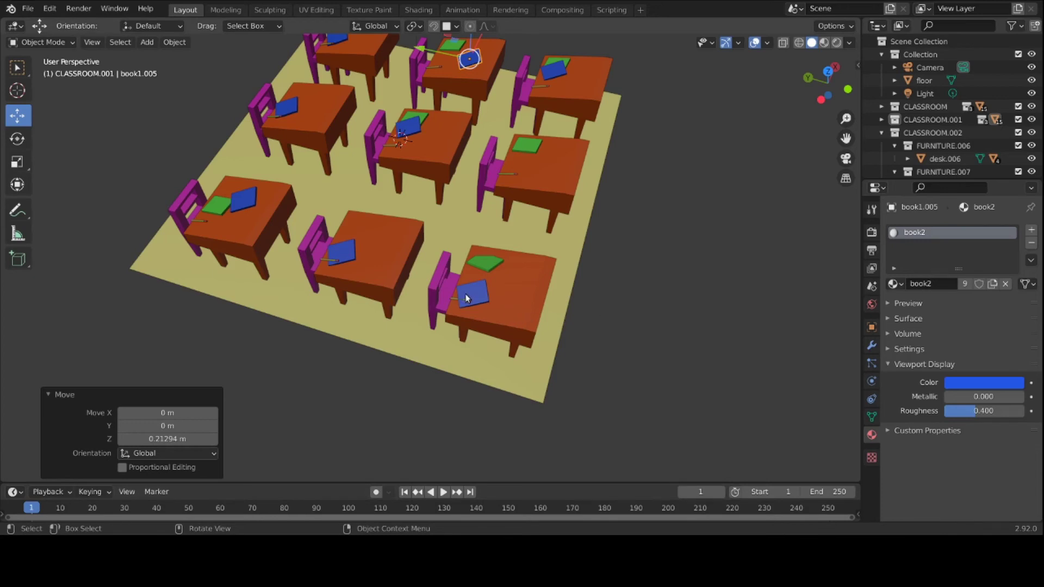
# Step: Move the pencil on the second row's near desk about 0.77 m in negative Y and rotate it about -22.1°
pyautogui.click(478, 269)
pyautogui.moveTo(479, 267); pyautogui.dragTo(403, 265, button='middle')
pyautogui.scroll(1, 432, 255)
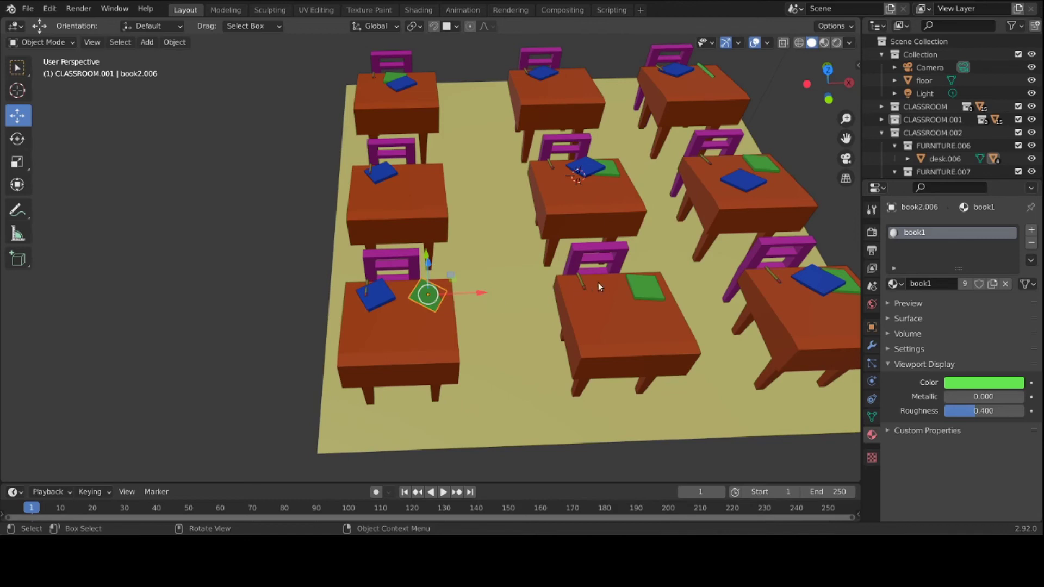
pyautogui.click(578, 284)
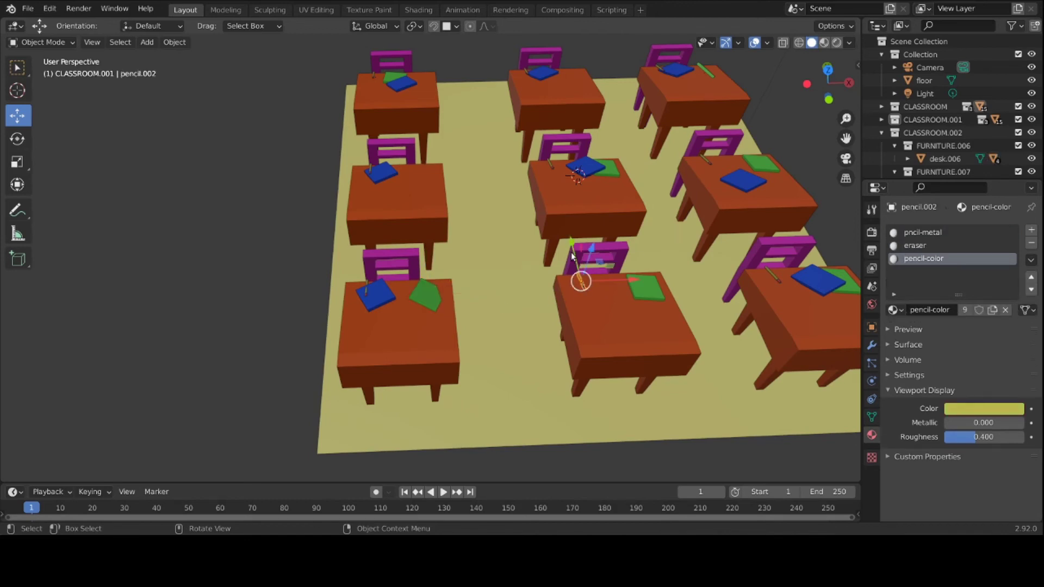
pyautogui.moveTo(572, 255); pyautogui.dragTo(589, 290)
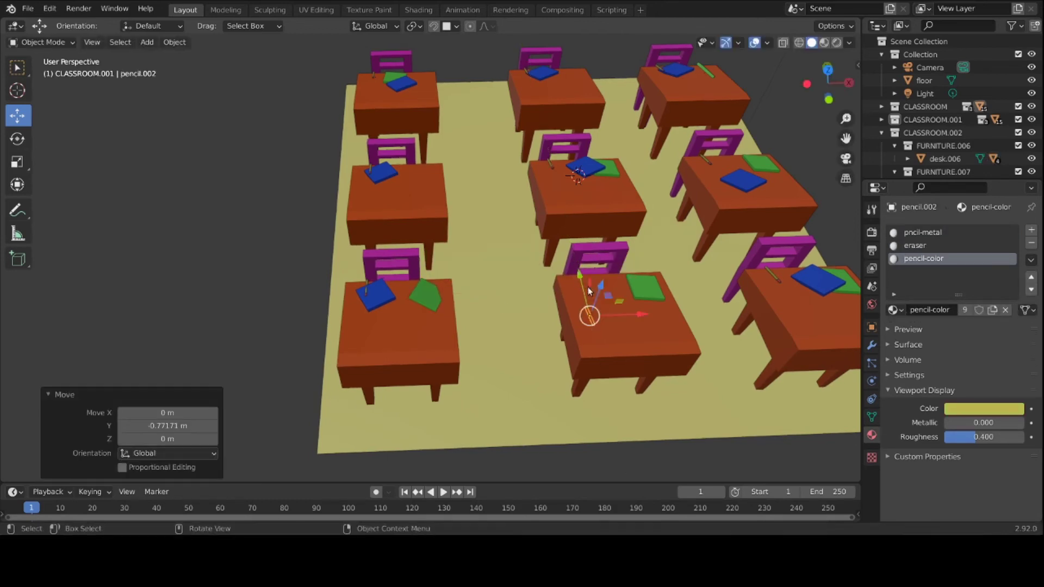
pyautogui.press('r')
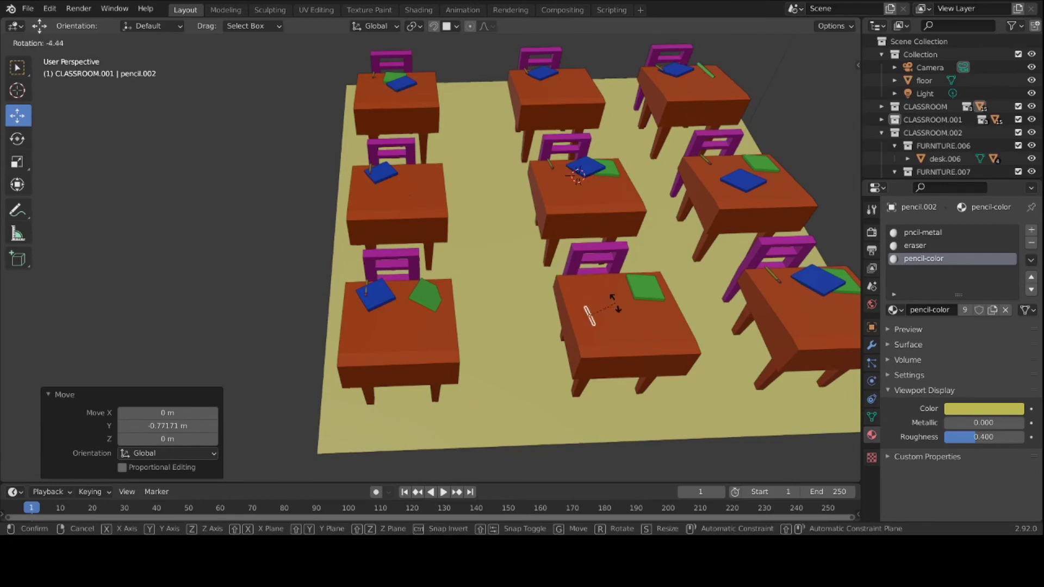
pyautogui.click(617, 294)
# Step: Move the pencil on the second row's middle desk about 0.83 m in negative Y
pyautogui.scroll(3, 600, 190)
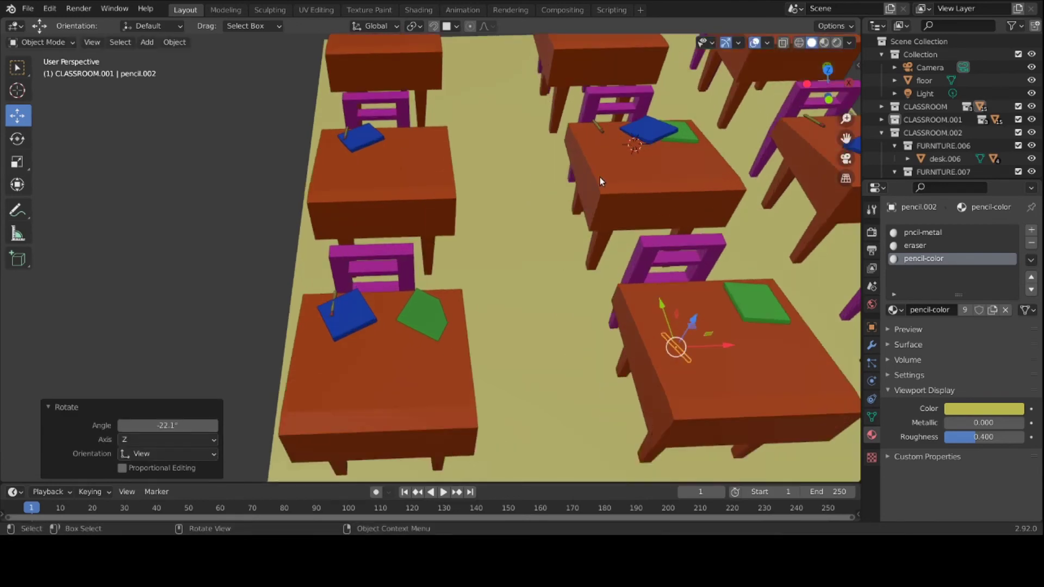
pyautogui.click(602, 131)
pyautogui.moveTo(635, 122)
pyautogui.mouseDown()
pyautogui.moveTo(650, 115)
pyautogui.moveTo(626, 115)
pyautogui.moveTo(640, 131)
pyautogui.mouseUp()
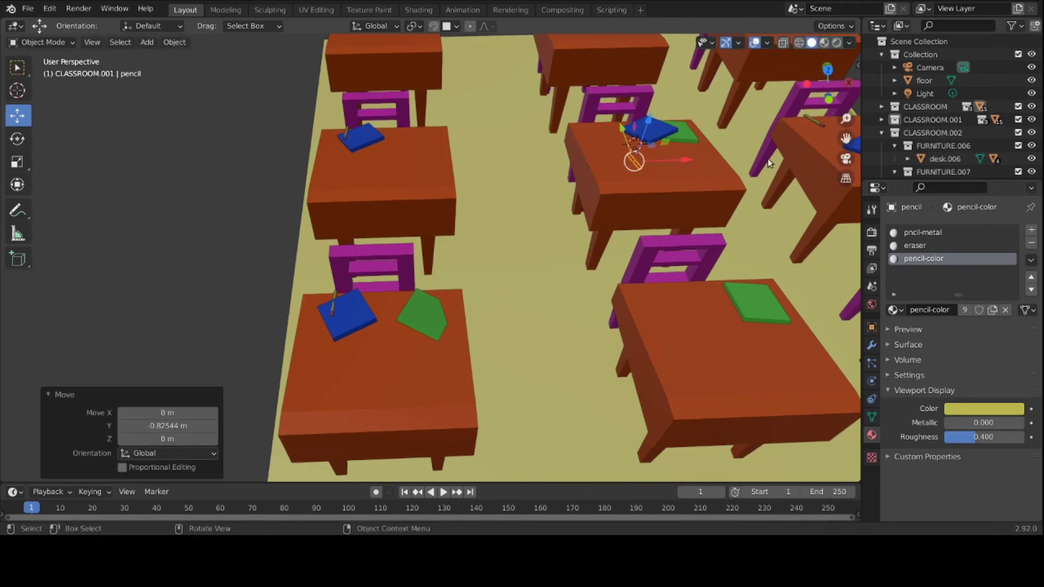
# Step: Rotate the pencil on the third row's near desk about -63.8° and move the same row's middle pencil about 0.94 m in negative Y
pyautogui.keyDown('shift'); pyautogui.moveTo(763, 161); pyautogui.dragTo(514, 165, button='middle'); pyautogui.keyUp('shift')
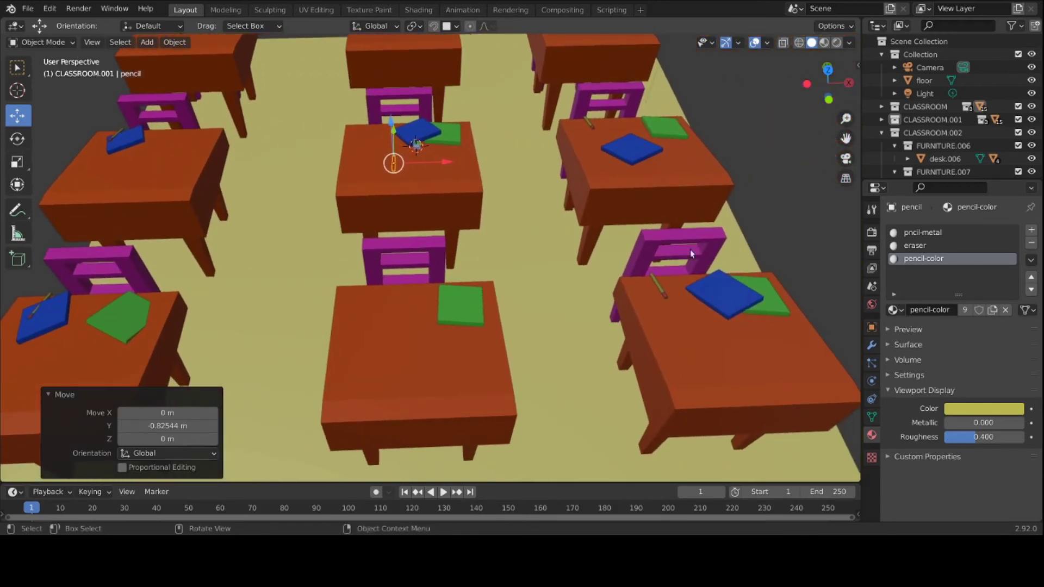
pyautogui.click(659, 289)
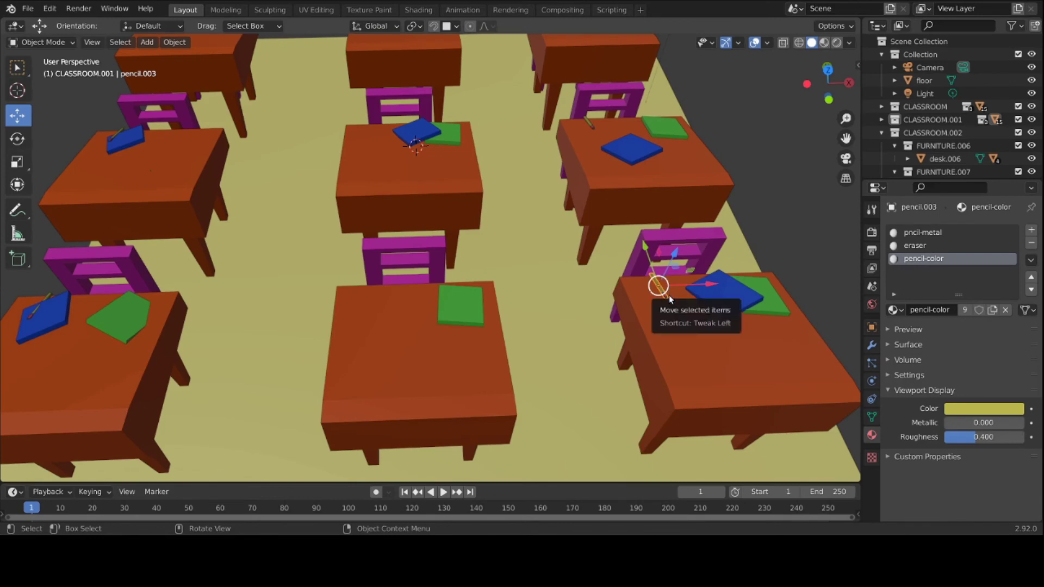
pyautogui.press('r')
pyautogui.click(668, 262)
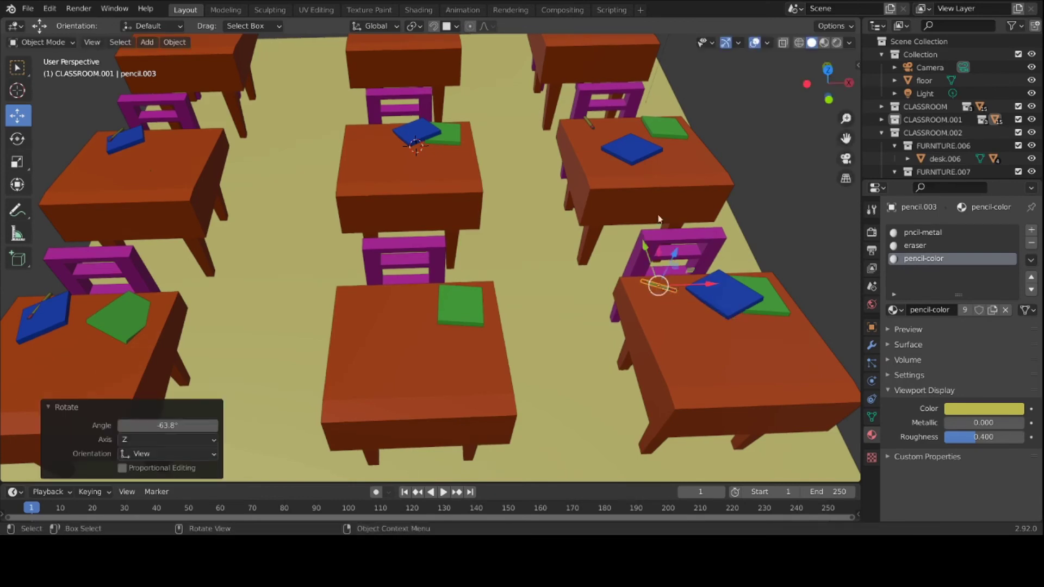
pyautogui.click(589, 124)
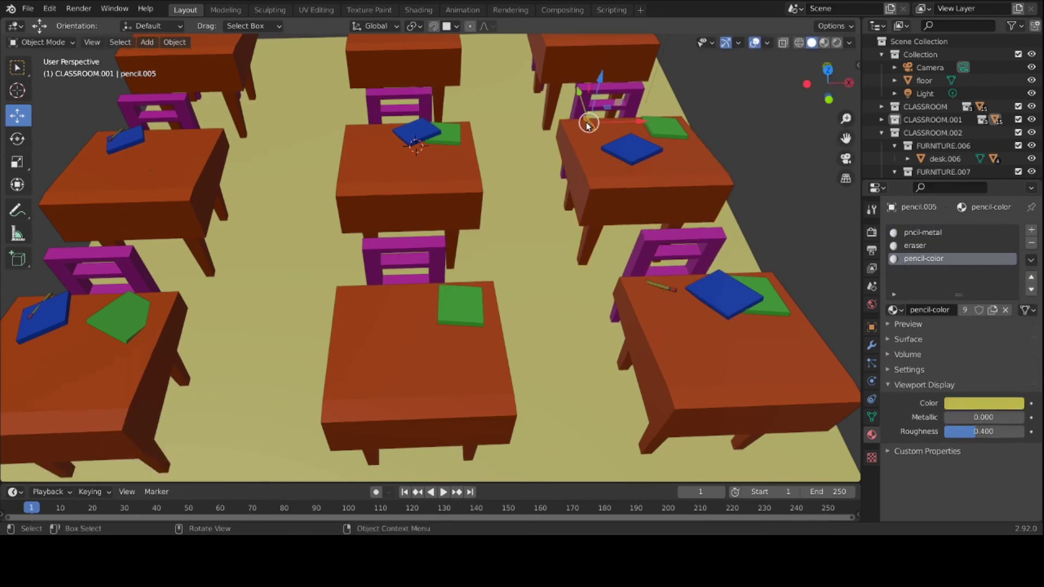
pyautogui.moveTo(584, 105); pyautogui.dragTo(602, 142)
# Step: Try a blue-violet viewport display color on the shared desk material, and undo the color change
pyautogui.scroll(-6, 601, 125)
pyautogui.moveTo(602, 125); pyautogui.dragTo(611, 77, button='middle')
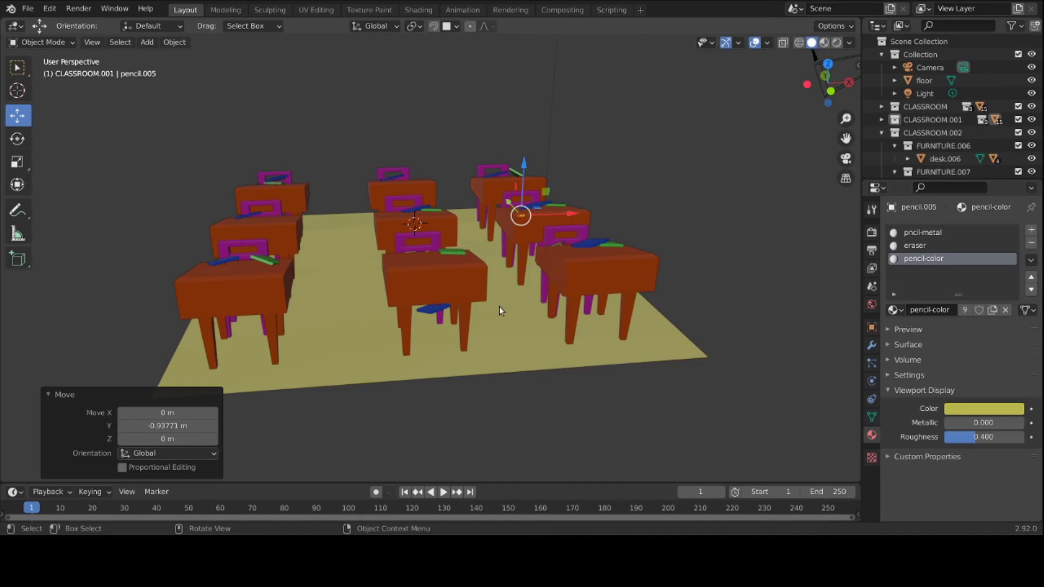
pyautogui.scroll(2, 440, 314)
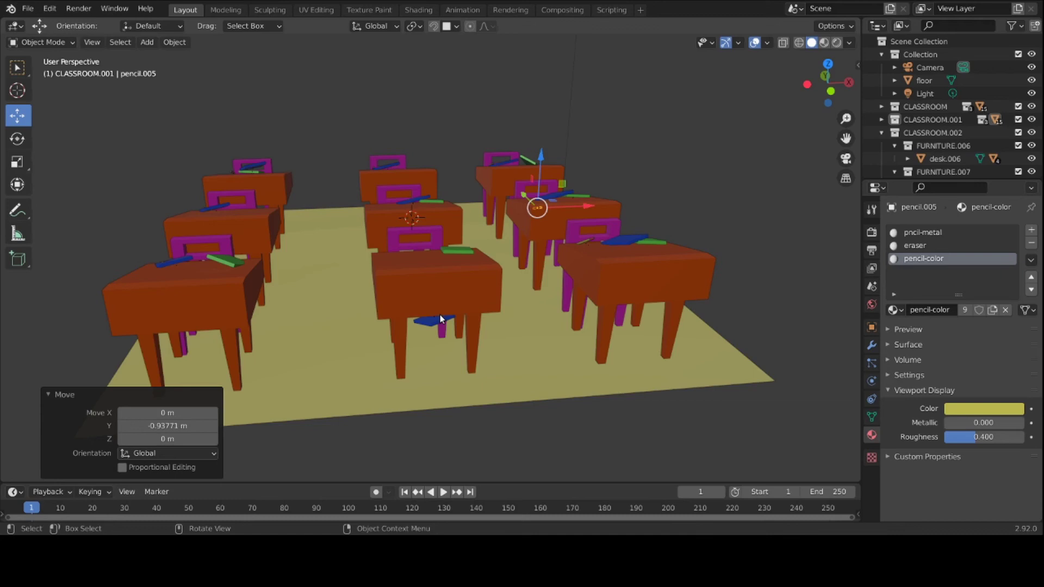
pyautogui.moveTo(358, 263); pyautogui.dragTo(275, 261, button='middle')
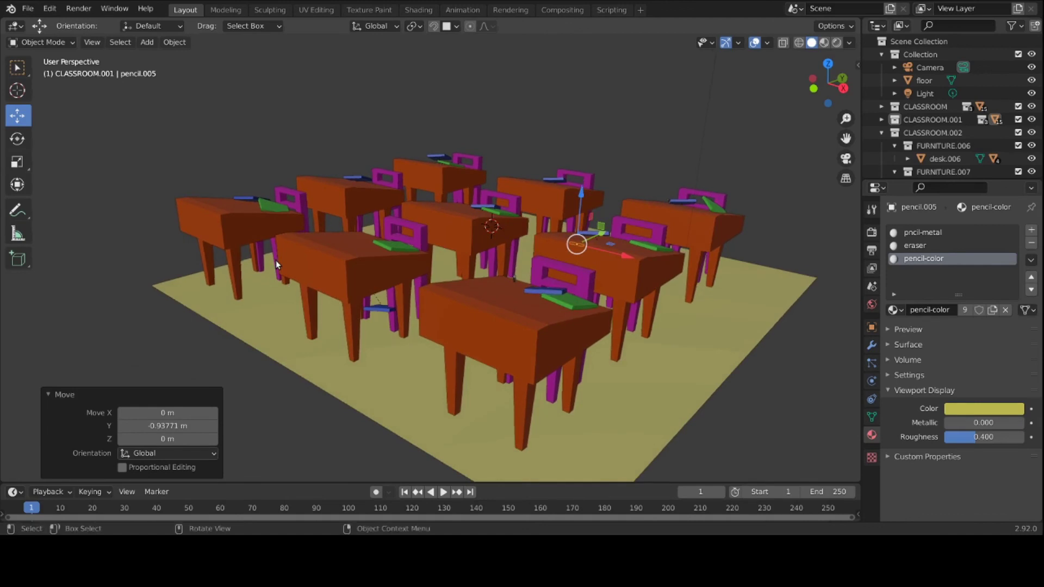
pyautogui.click(557, 326)
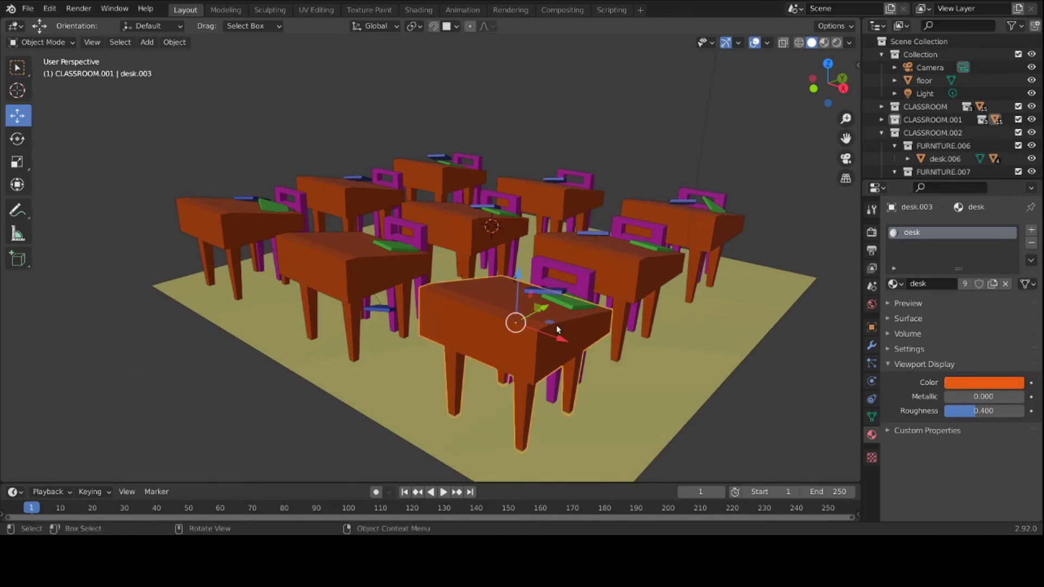
pyautogui.click(992, 385)
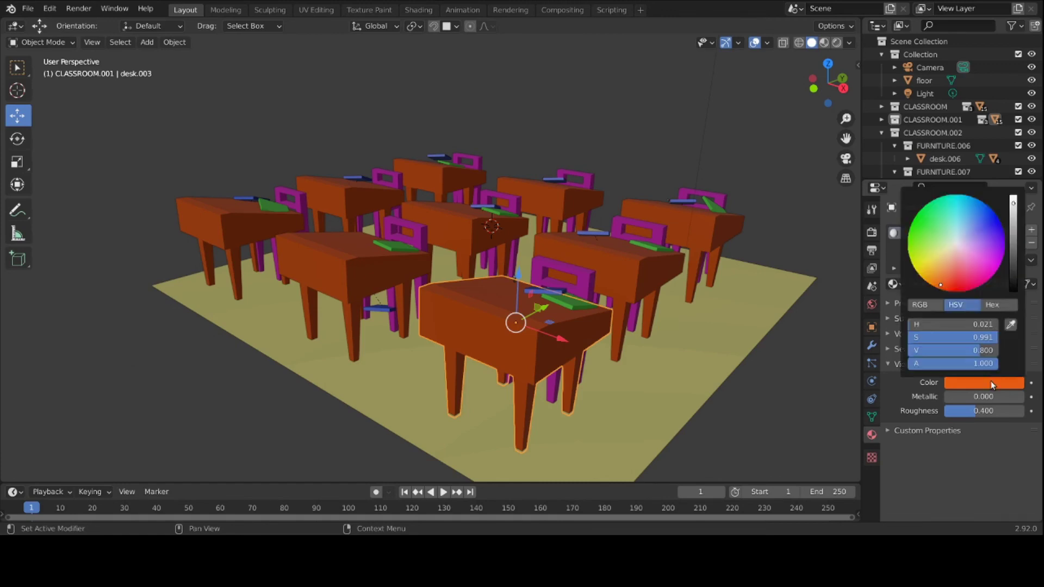
pyautogui.click(989, 233)
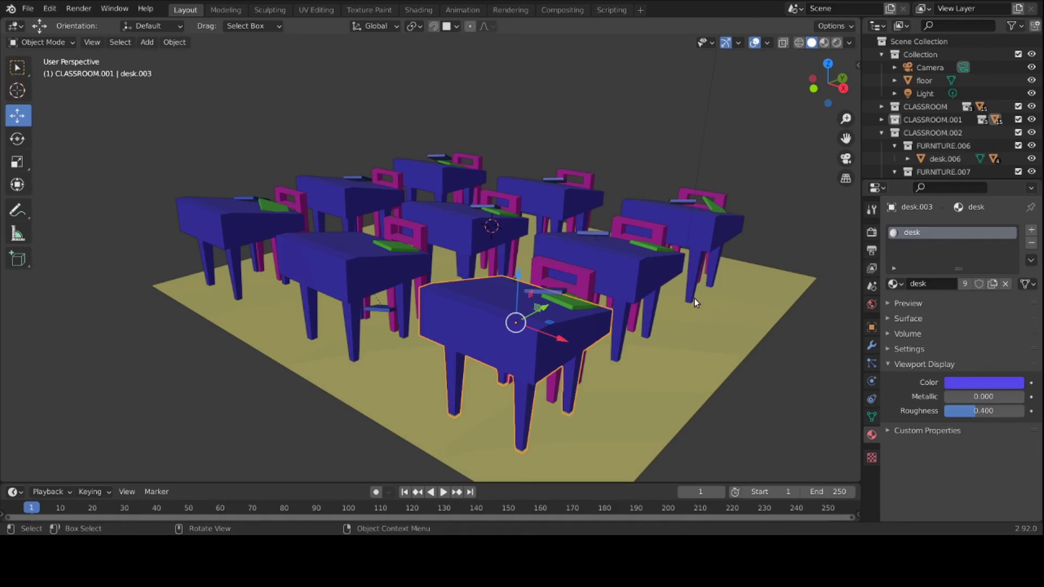
pyautogui.hotkey('ctrl', 'z')
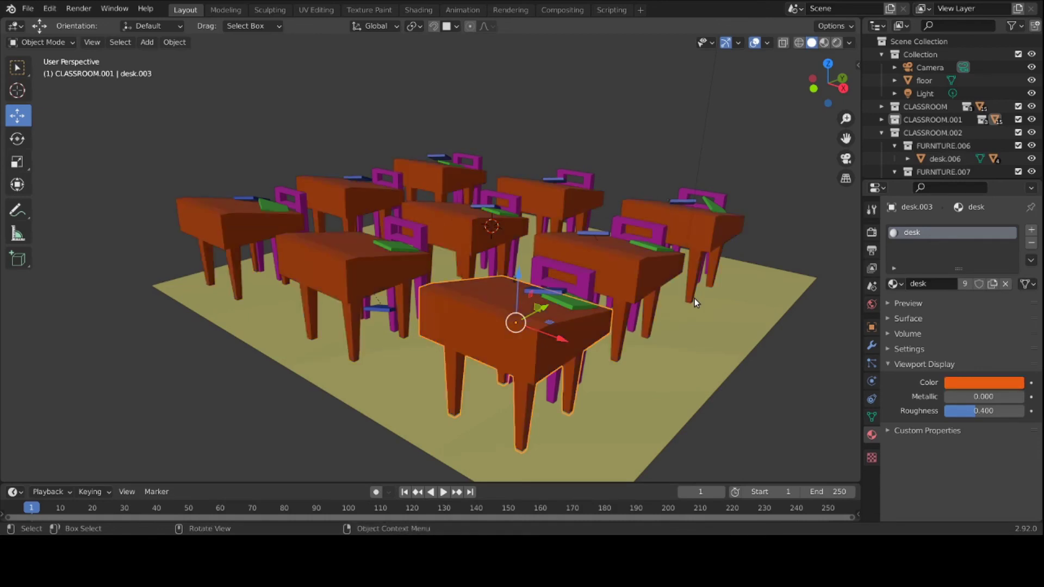
# Step: Try a pinkish-red viewport display color on the front desk book's shared book1 material, and restore its green color
pyautogui.click(576, 305)
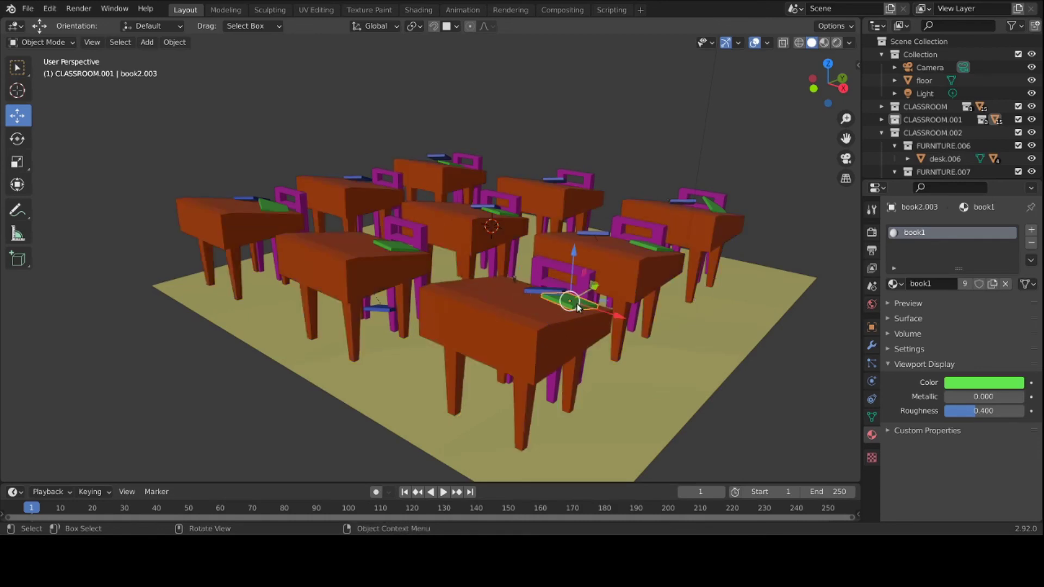
pyautogui.click(1005, 389)
pyautogui.click(966, 280)
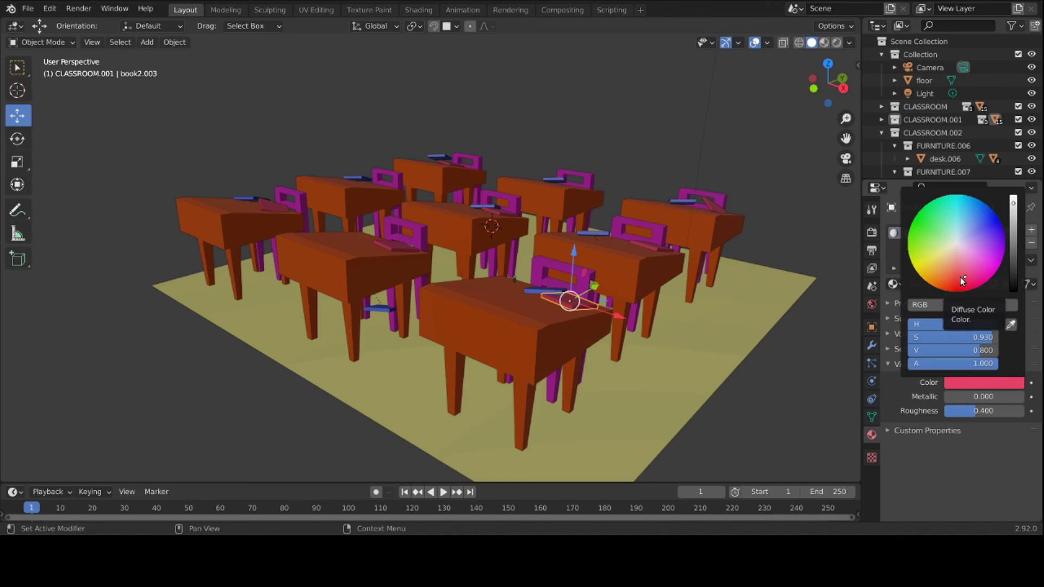
pyautogui.press('z')
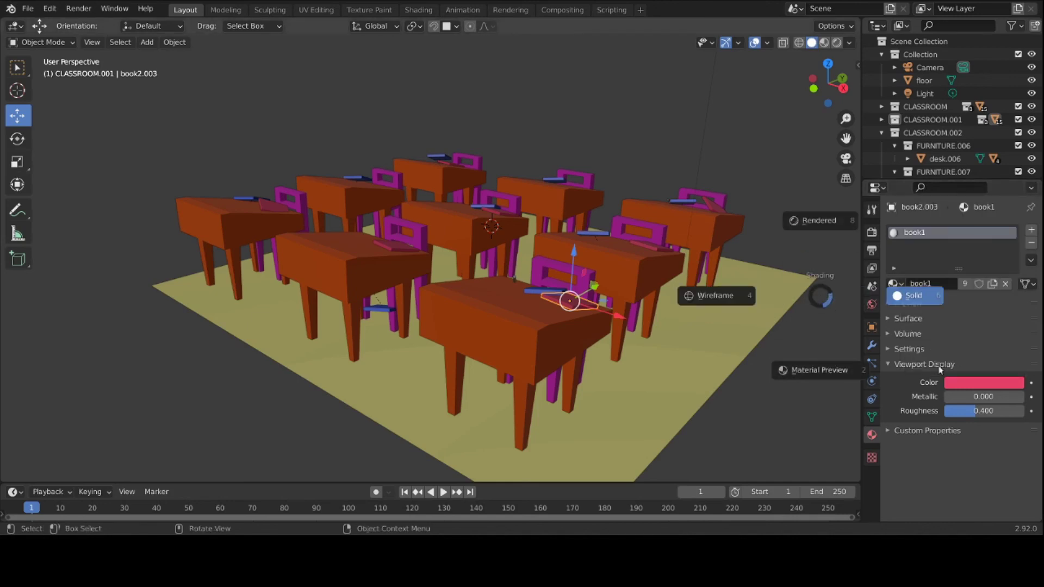
pyautogui.click(976, 357)
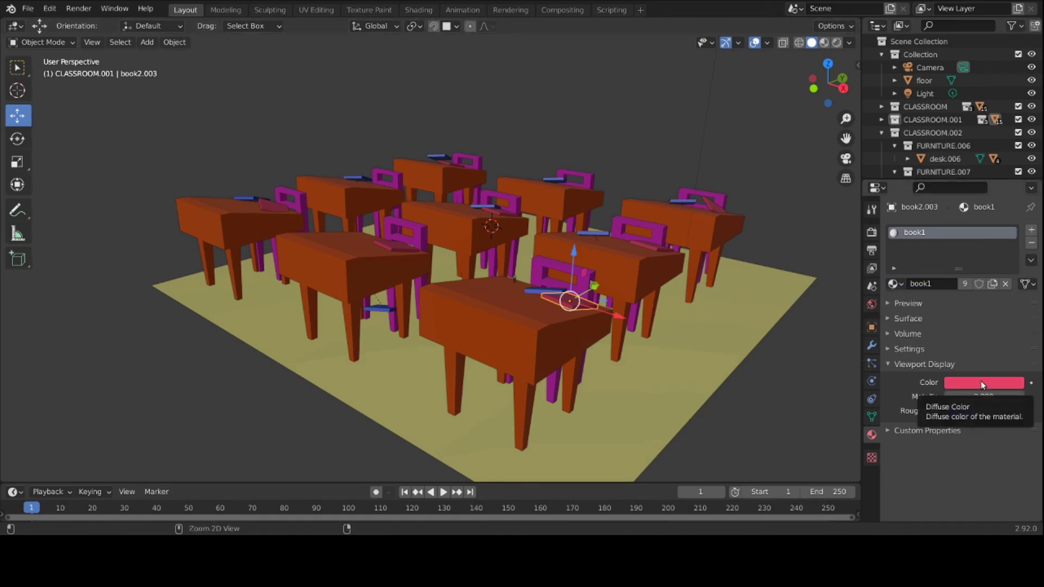
pyautogui.hotkey('ctrl', 'v')
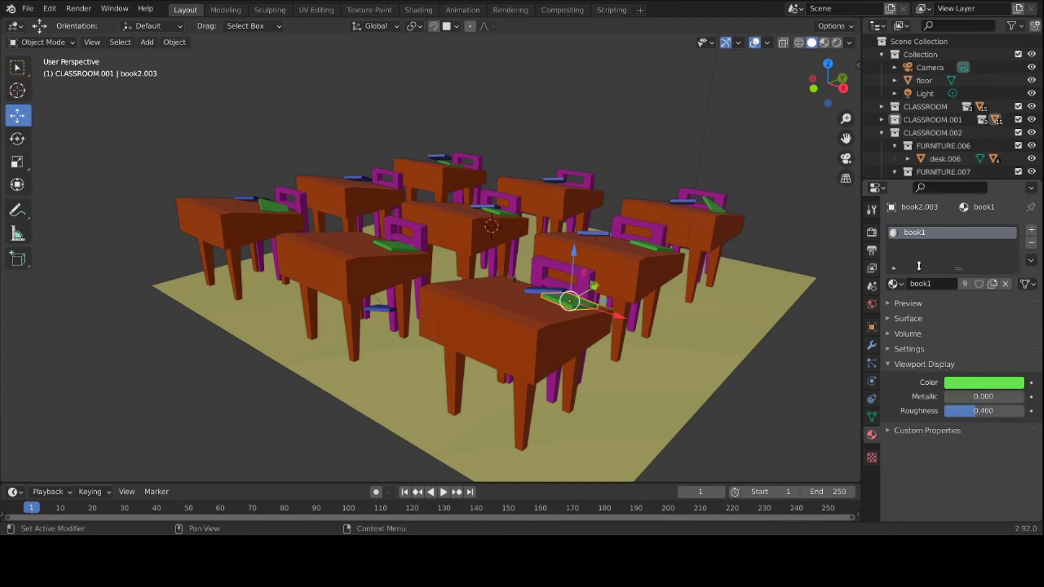
# Step: Collapse the CLASSROOM.002 collection in the outliner
pyautogui.click(882, 133)
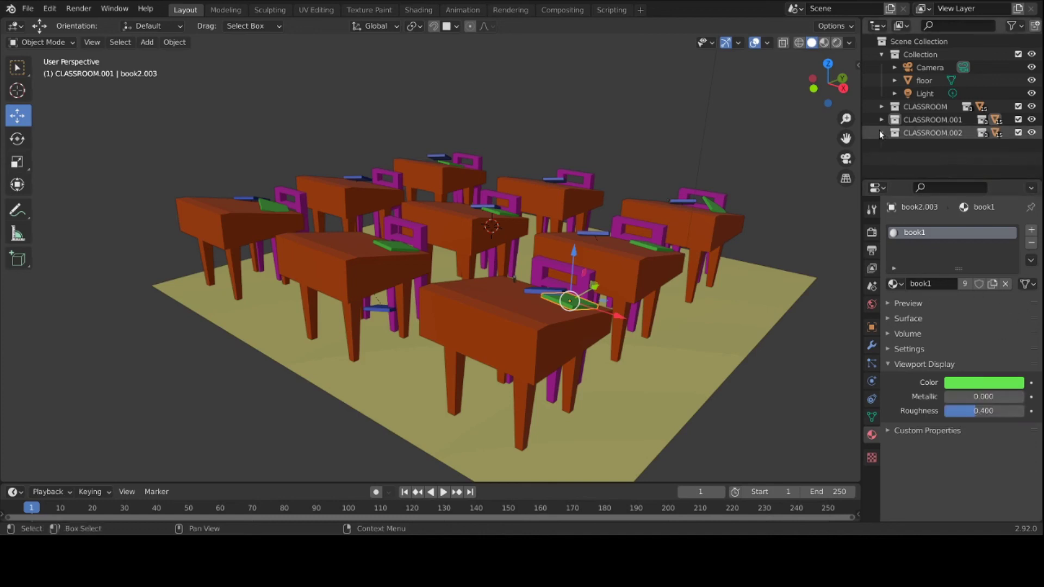